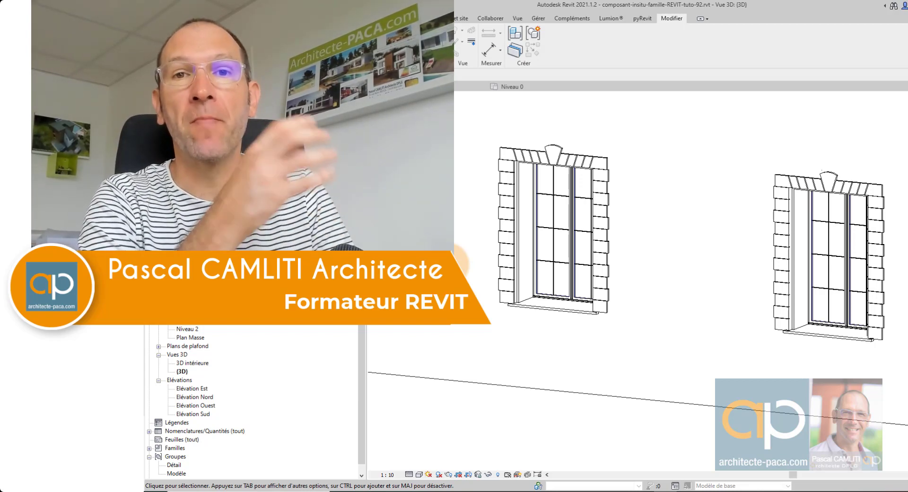
# - Inspect the existing stone surrounds and the facade wall by selecting them, then deselect
pyautogui.click(548, 154)
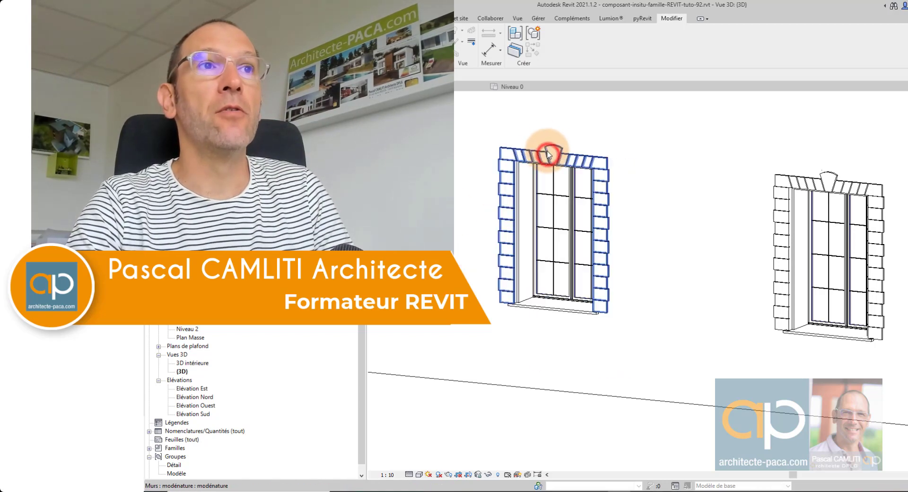
pyautogui.click(833, 177)
pyautogui.click(697, 432)
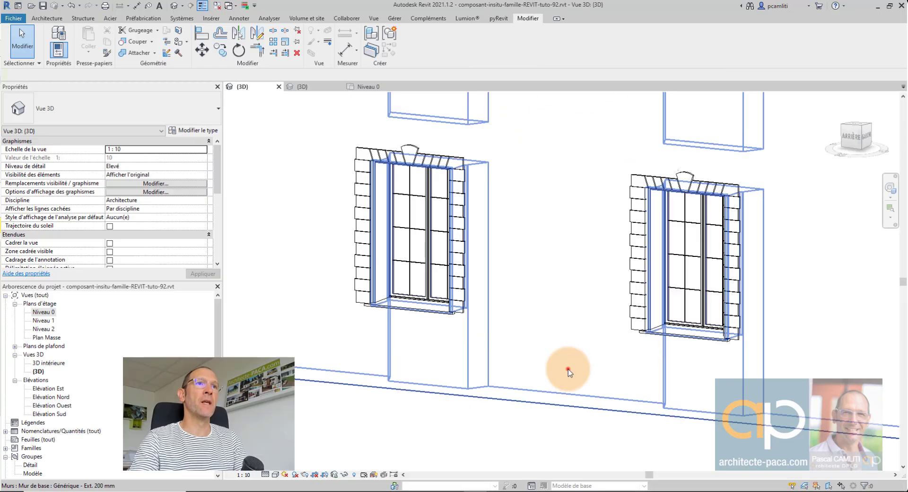
pyautogui.click(569, 370)
pyautogui.click(507, 445)
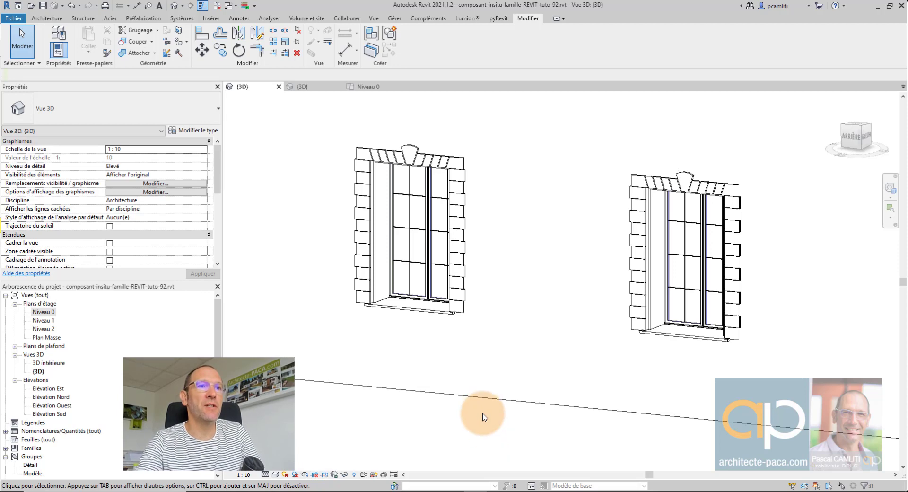
# - Orbit, pan and zoom along the facade until the plain upper-storey windows are visible
pyautogui.keyDown('shift'); pyautogui.moveTo(483, 415); pyautogui.dragTo(469, 422, button='middle'); pyautogui.keyUp('shift')
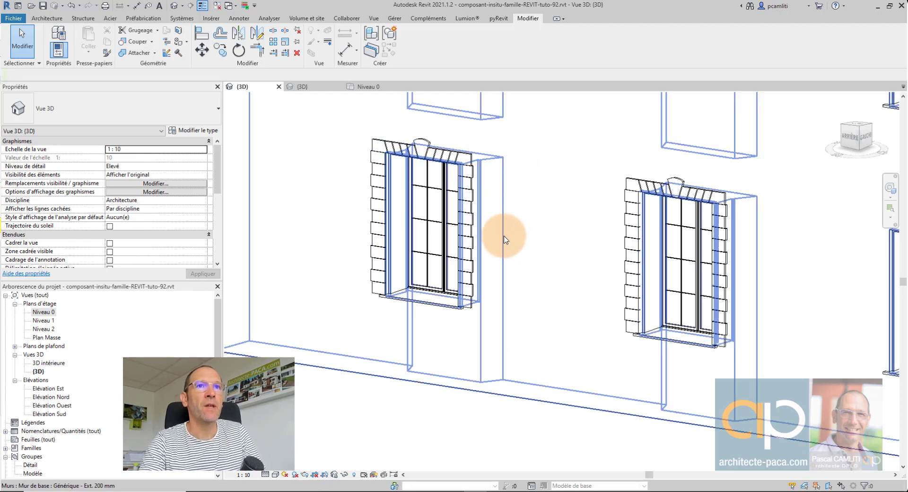
pyautogui.moveTo(502, 241); pyautogui.dragTo(507, 262, button='middle')
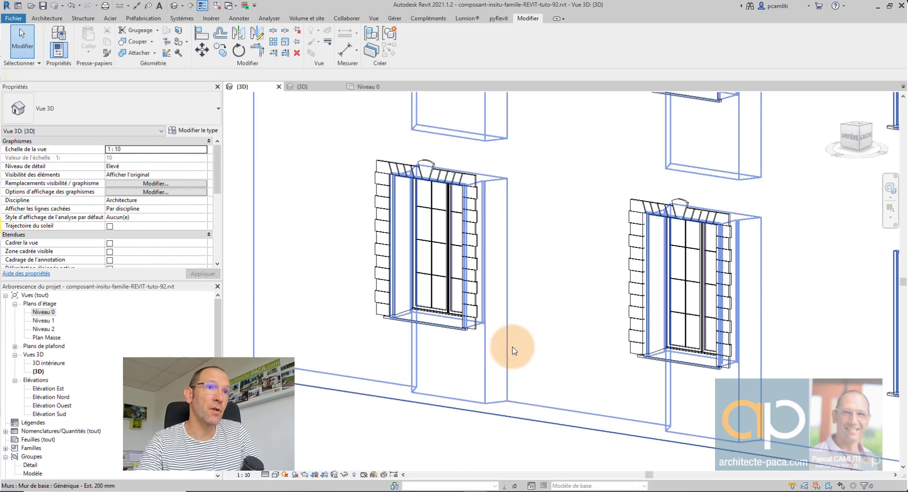
pyautogui.moveTo(442, 441); pyautogui.dragTo(495, 337, button='middle')
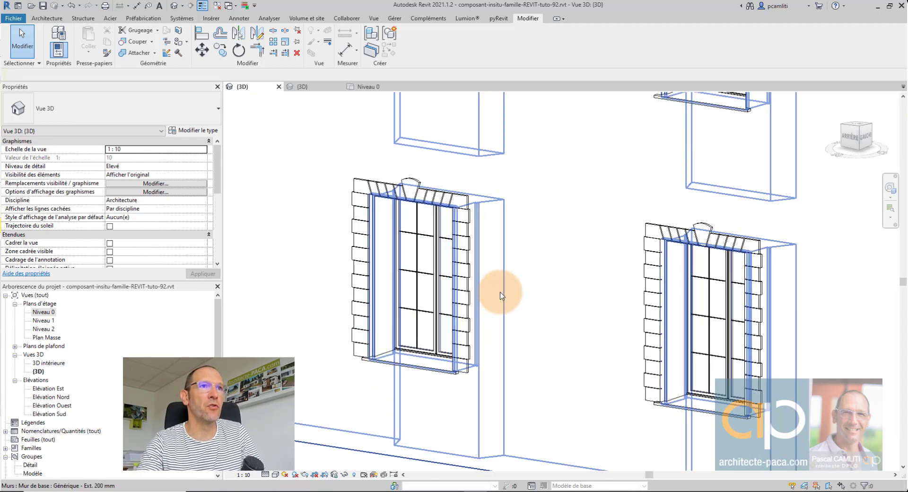
pyautogui.scroll(3, 503, 300)
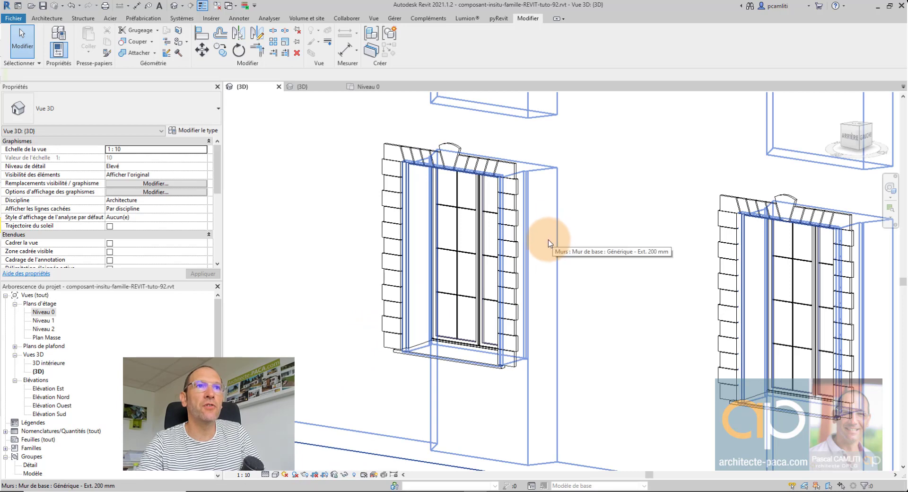
pyautogui.moveTo(547, 239); pyautogui.dragTo(542, 297, button='middle')
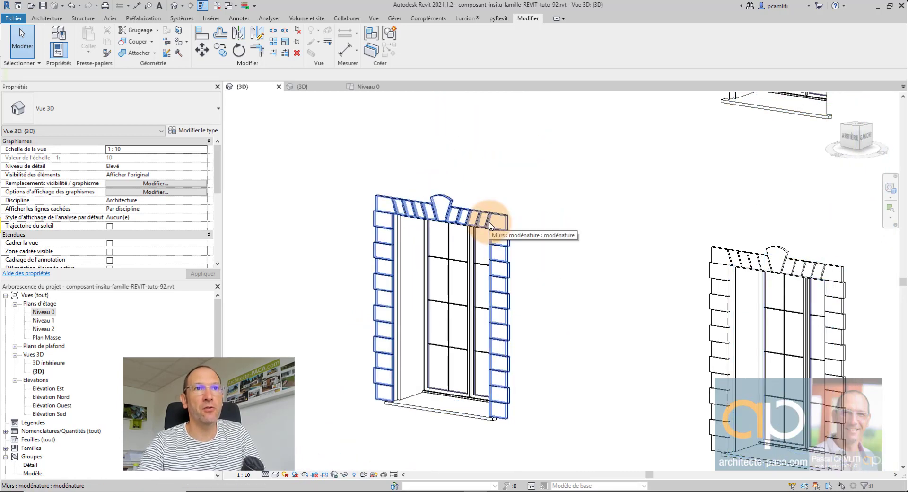
pyautogui.scroll(-3, 496, 211)
pyautogui.moveTo(547, 213)
pyautogui.mouseDown(button='middle')
pyautogui.moveTo(522, 308)
pyautogui.moveTo(507, 284)
pyautogui.moveTo(523, 243)
pyautogui.mouseUp(button='middle')
pyautogui.scroll(-2, 521, 309)
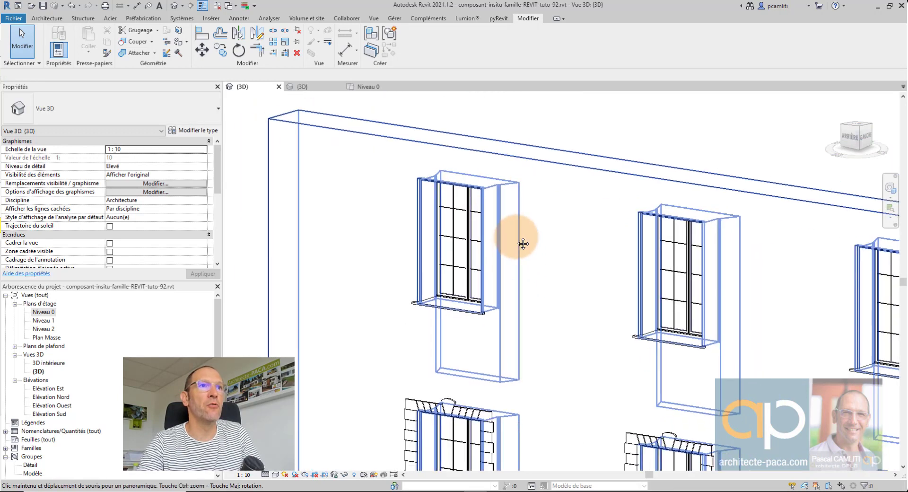
# - Create an in-place component in the Murs (Walls) category named 'Modenature Etg'
pyautogui.click(47, 19)
pyautogui.click(125, 48)
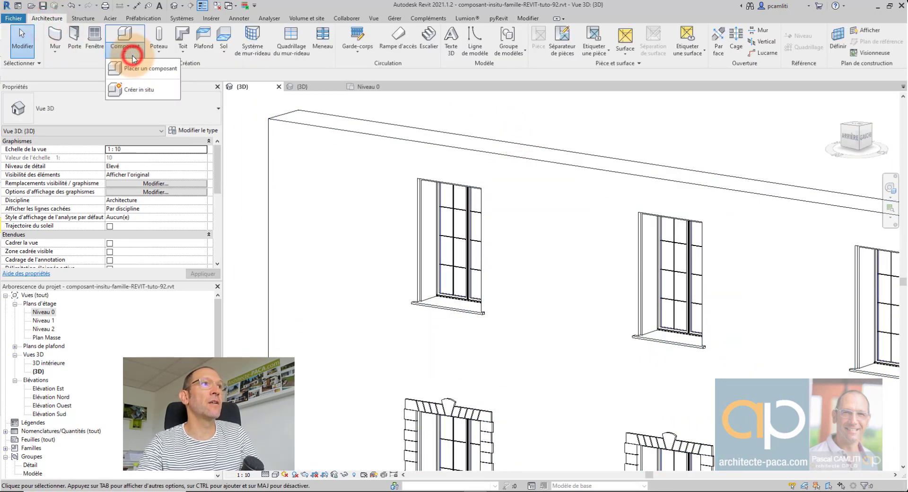
pyautogui.click(137, 91)
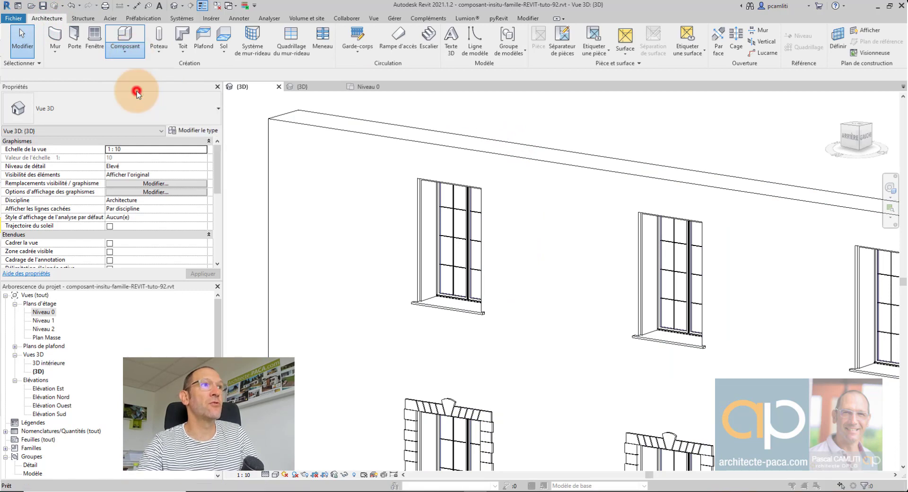
pyautogui.scroll(-4, 436, 252)
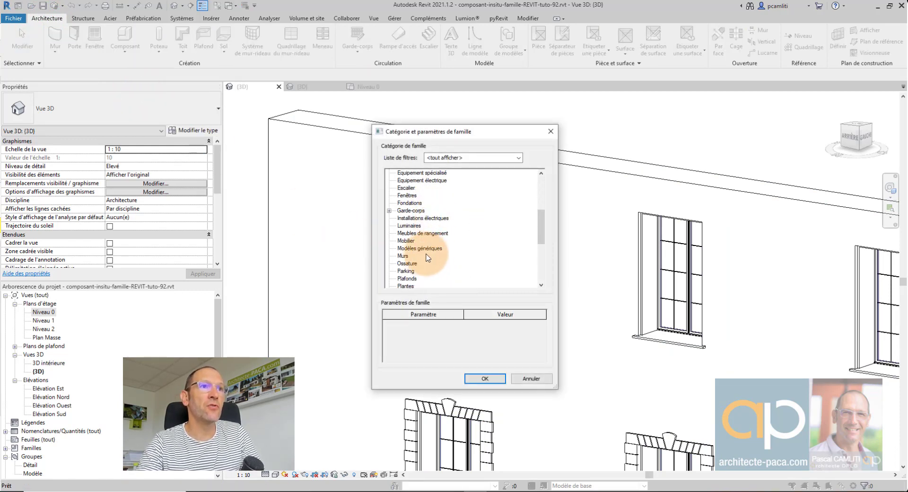
pyautogui.click(403, 256)
pyautogui.click(485, 378)
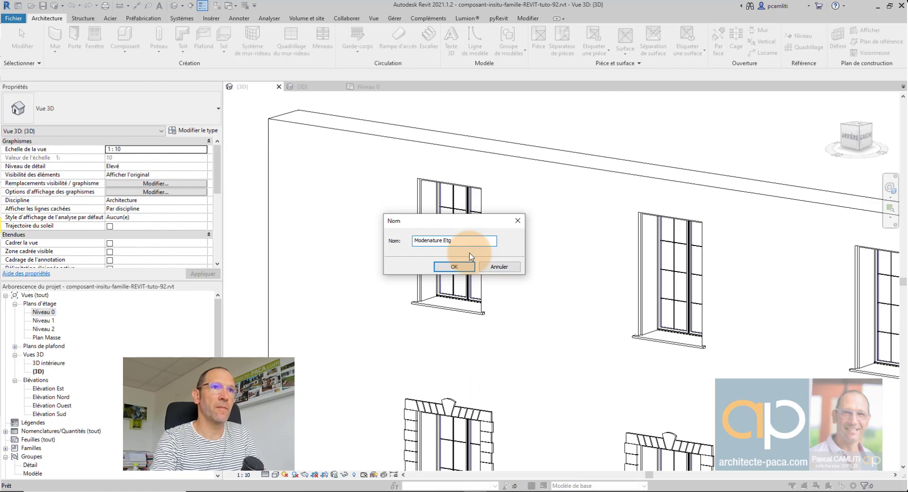
pyautogui.click(463, 266)
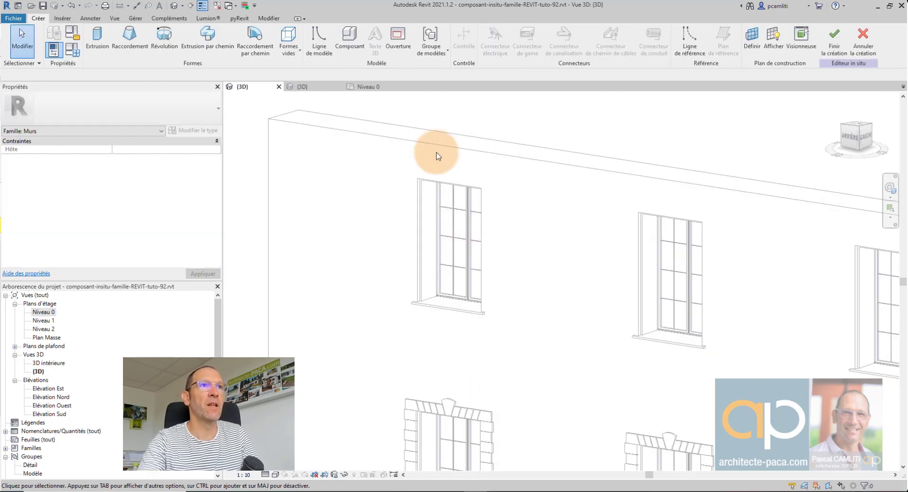
# - Set the facade wall as the work plane using Pick a plane
pyautogui.click(752, 40)
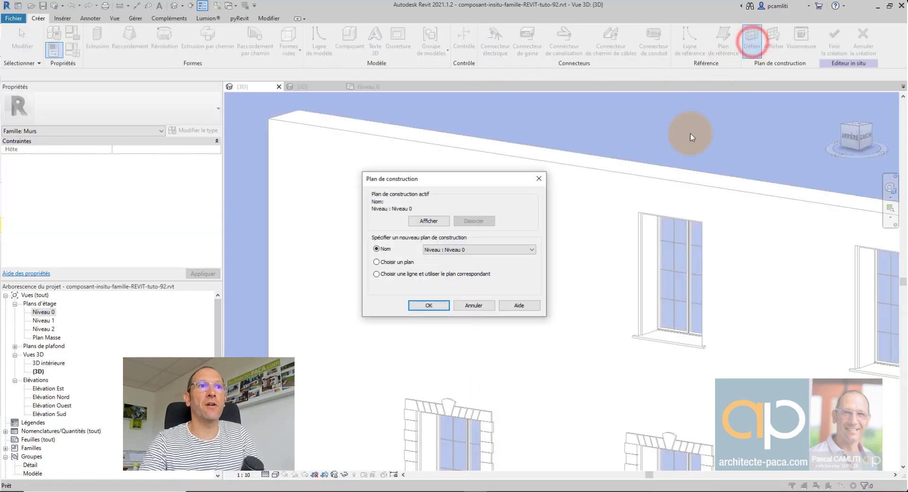
pyautogui.click(428, 305)
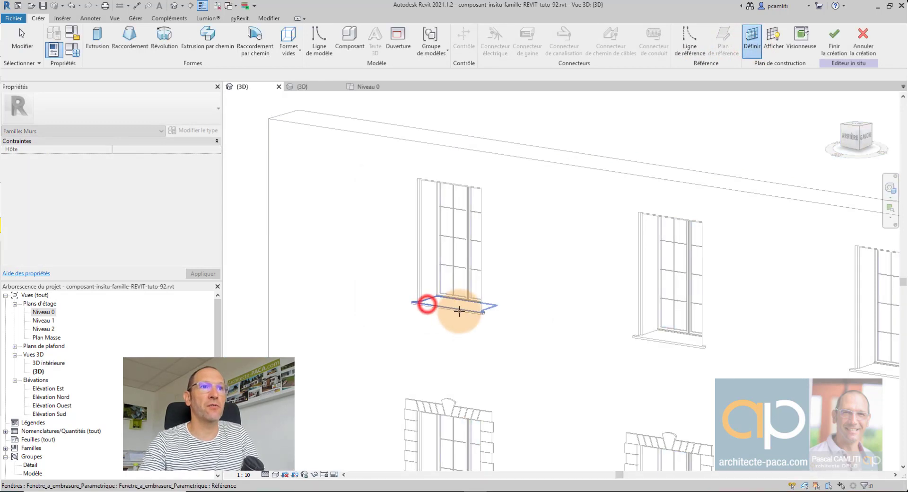
pyautogui.click(528, 286)
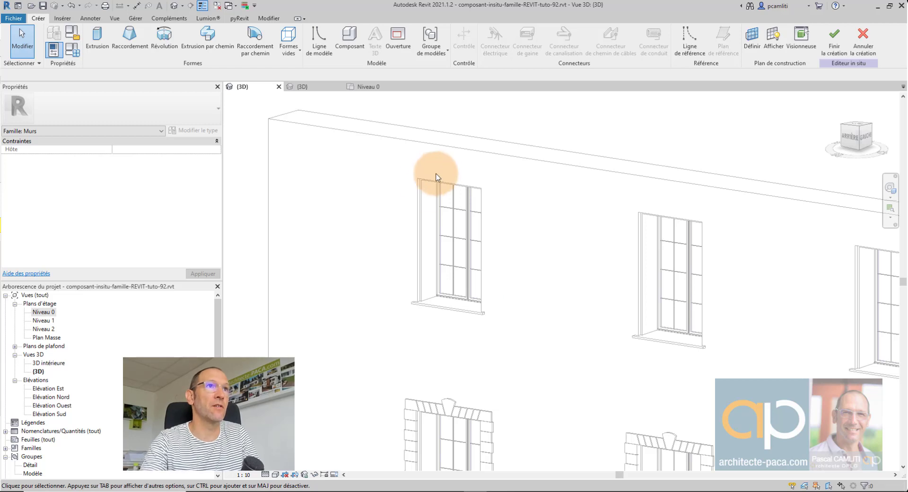
# - View the facade from the ViewCube's ARRIÈRE face, zoom in, and begin an Extrusion sketch
pyautogui.moveTo(855, 135)
pyautogui.click(850, 145)
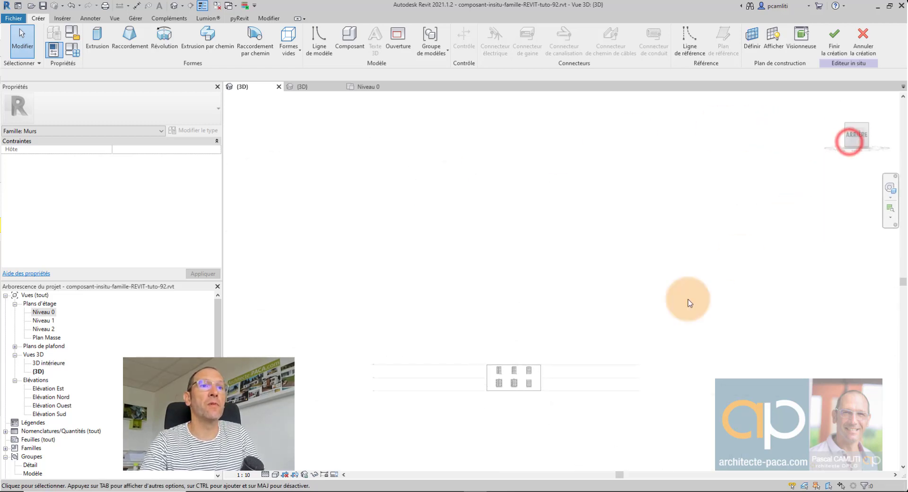
pyautogui.scroll(2, 559, 279)
pyautogui.scroll(3, 559, 279)
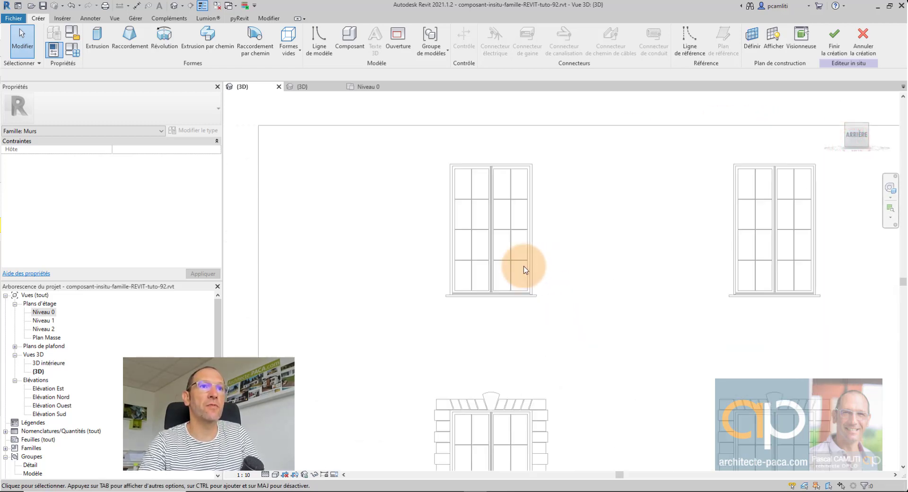
pyautogui.scroll(1, 537, 331)
pyautogui.click(97, 34)
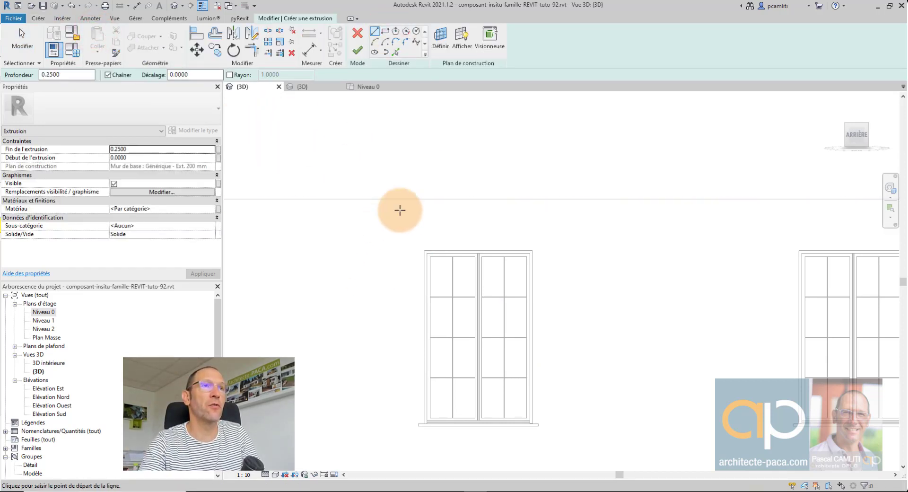
# - Draw the first stone rectangle anchored at the window's lower-left corner
pyautogui.moveTo(400, 190); pyautogui.dragTo(389, 128, button='middle')
pyautogui.click(385, 30)
pyautogui.scroll(3, 406, 389)
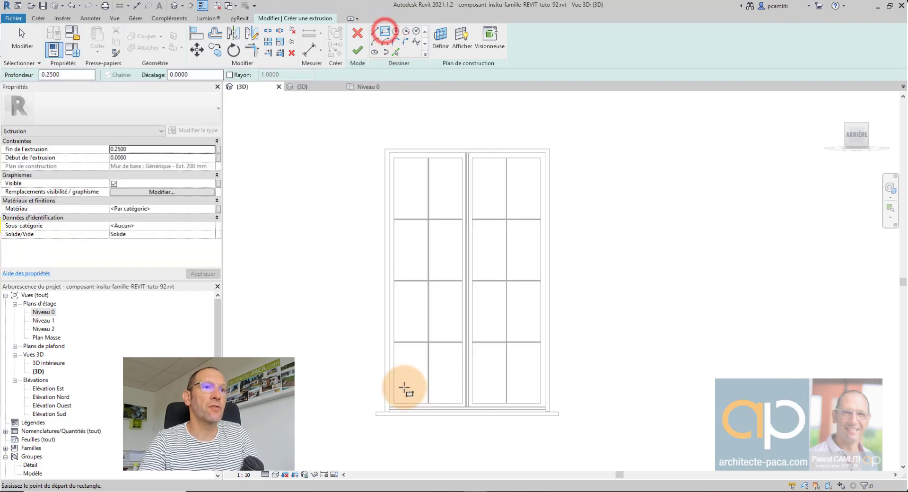
pyautogui.scroll(3, 380, 415)
pyautogui.scroll(2, 378, 423)
pyautogui.scroll(2, 379, 421)
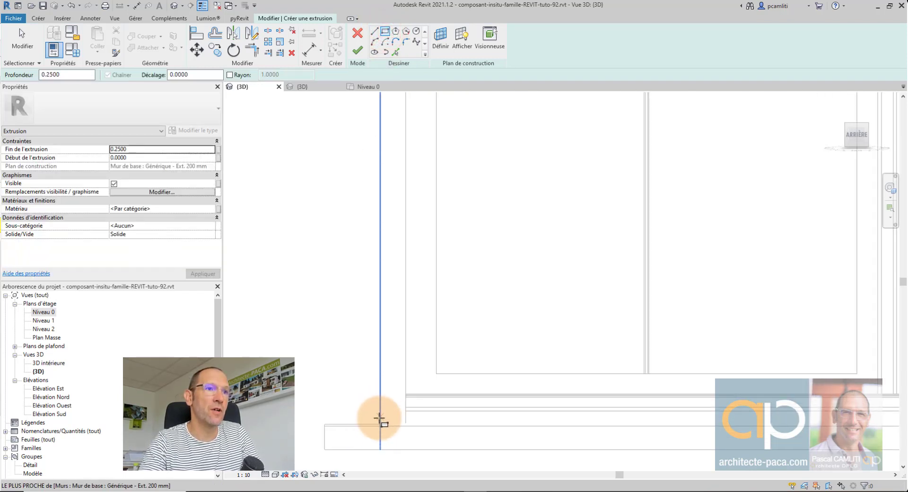
pyautogui.click(380, 423)
pyautogui.click(381, 422)
pyautogui.scroll(-2, 369, 411)
pyautogui.scroll(-2, 331, 379)
pyautogui.scroll(-2, 354, 348)
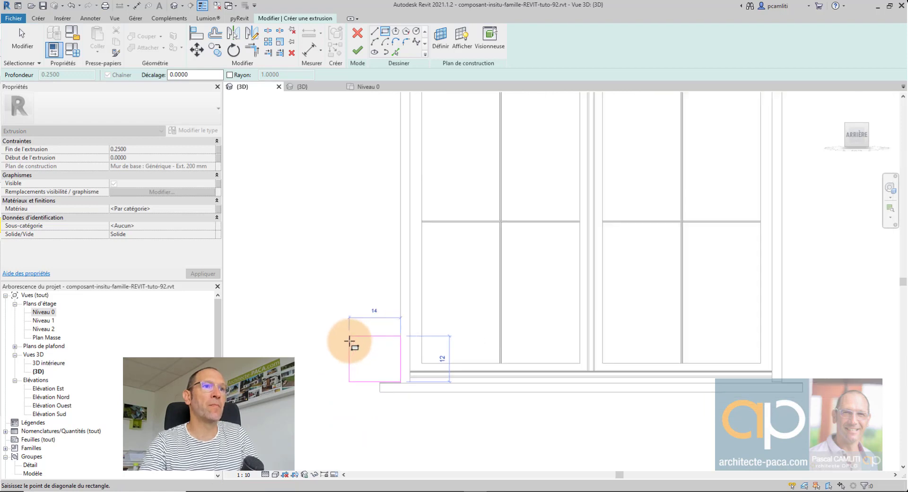
pyautogui.click(342, 351)
# - Draw a second stone rectangle stacked above the first, then exit the Rectangle tool
pyautogui.scroll(-2, 342, 354)
pyautogui.scroll(2, 348, 353)
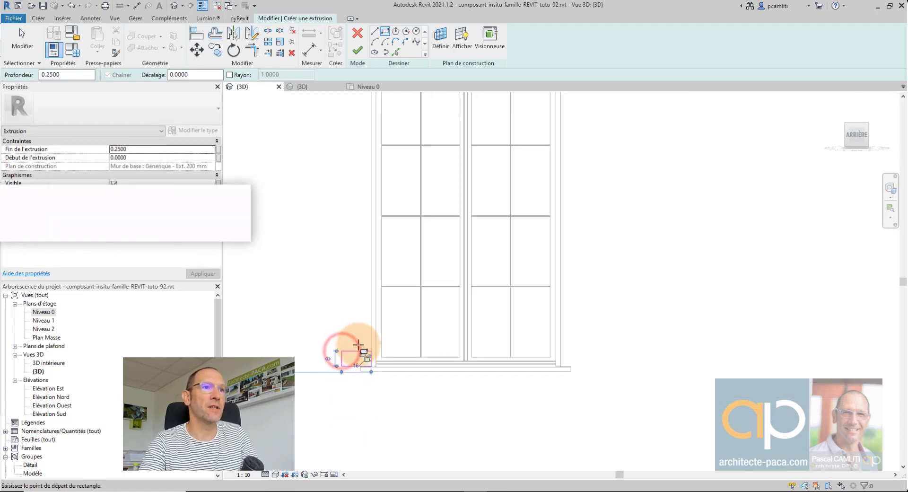
pyautogui.scroll(1, 369, 348)
pyautogui.scroll(1, 374, 350)
pyautogui.scroll(2, 381, 360)
pyautogui.scroll(1, 385, 371)
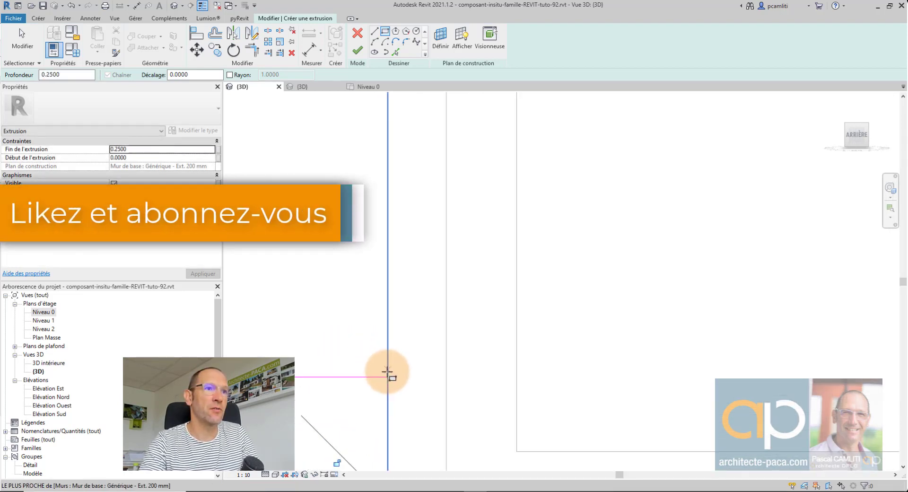
pyautogui.click(386, 375)
pyautogui.scroll(-2, 355, 360)
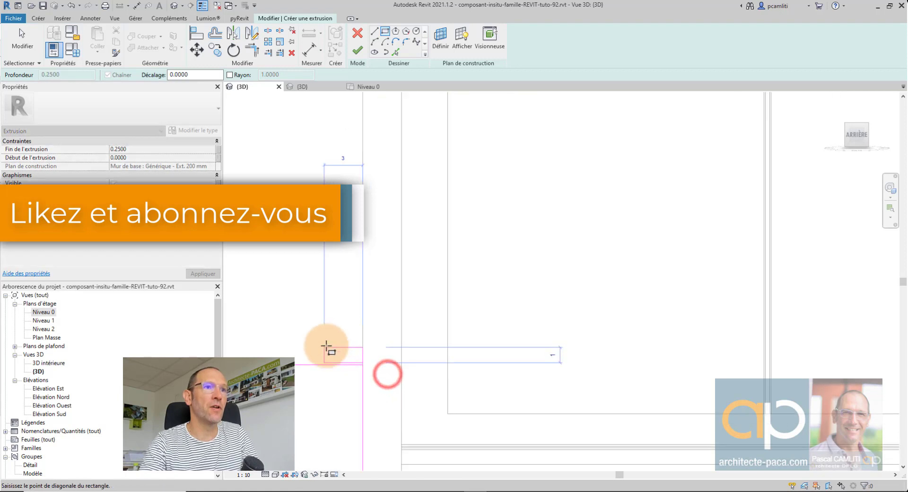
pyautogui.moveTo(325, 349)
pyautogui.mouseDown(button='middle')
pyautogui.moveTo(435, 334)
pyautogui.moveTo(496, 308)
pyautogui.mouseUp(button='middle')
pyautogui.scroll(1, 497, 308)
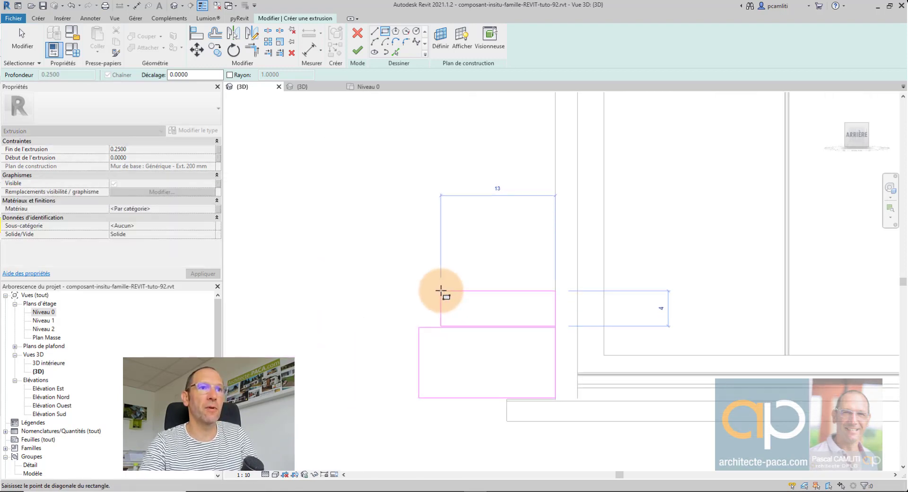
pyautogui.click(444, 286)
pyautogui.scroll(-4, 442, 283)
pyautogui.scroll(-1, 435, 284)
pyautogui.press('Escape')
pyautogui.press('Escape')
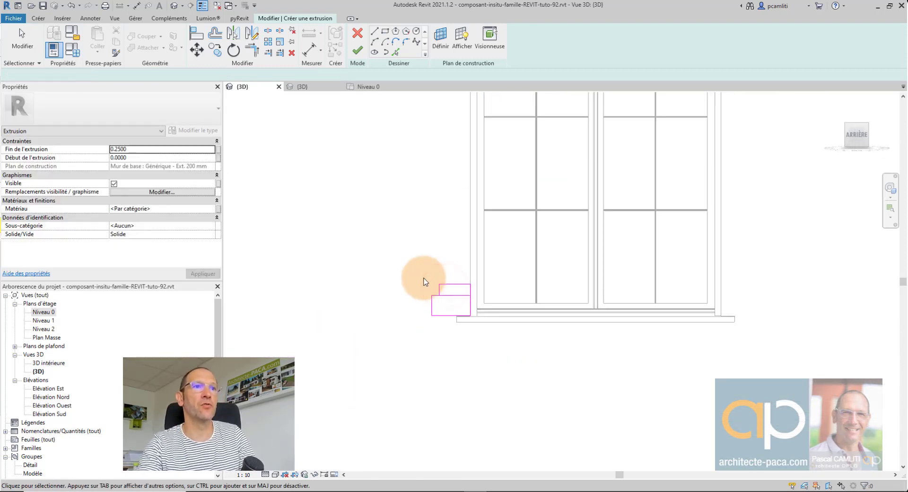
pyautogui.scroll(-2, 402, 298)
pyautogui.scroll(2, 378, 317)
pyautogui.scroll(2, 345, 324)
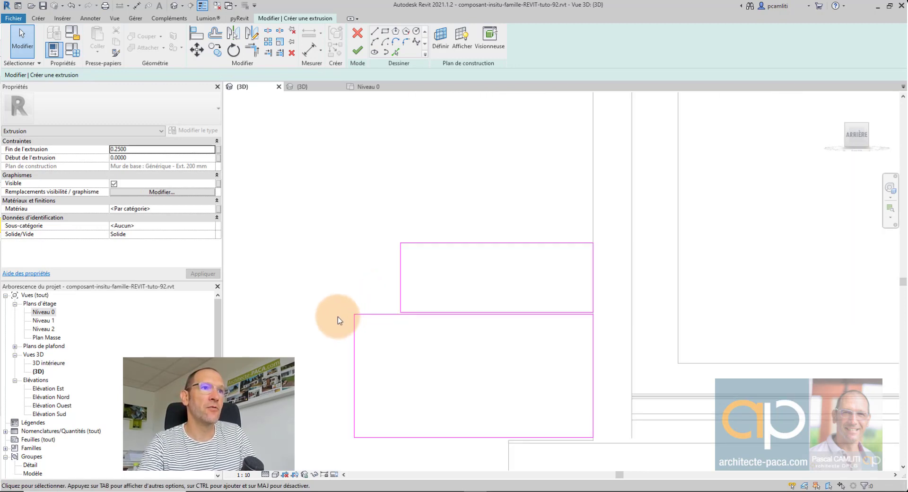
pyautogui.click(336, 312)
# - Copy the lower stone rectangle upward with CO to form an alternating block pair
pyautogui.moveTo(424, 384); pyautogui.dragTo(618, 439)
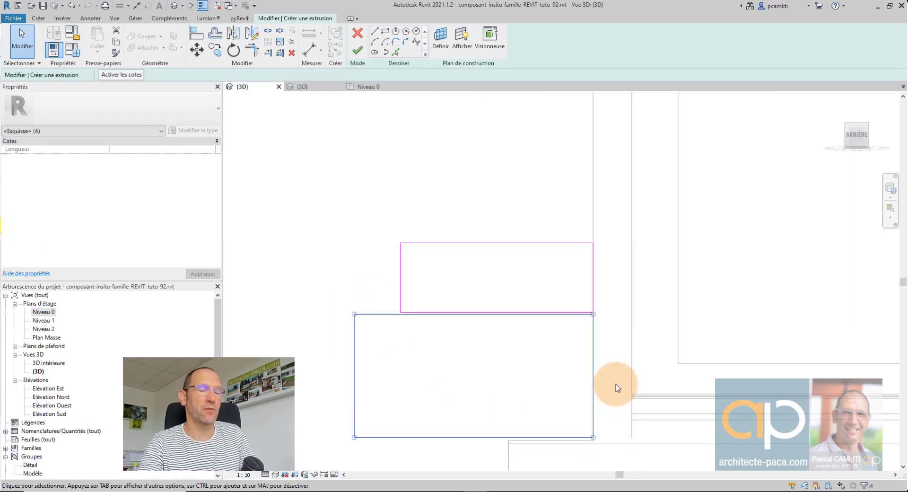
pyautogui.press('c')
pyautogui.press('o')
pyautogui.click(593, 437)
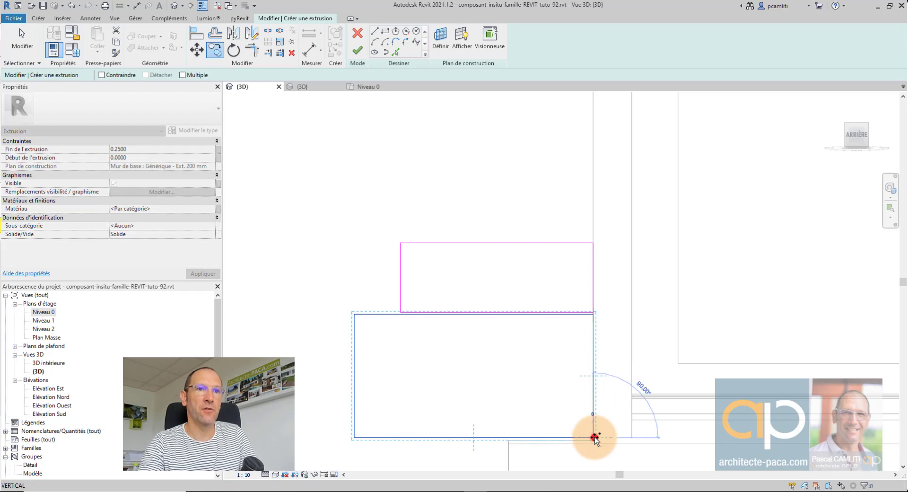
pyautogui.click(594, 238)
pyautogui.scroll(-2, 406, 162)
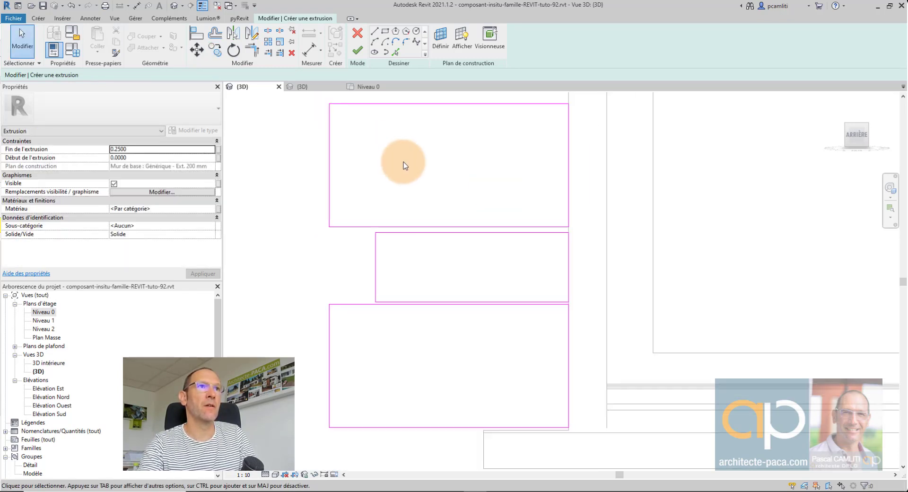
pyautogui.scroll(-2, 318, 111)
# - Copy the upper block pair up the left jamb, placing the first two copies
pyautogui.moveTo(320, 110); pyautogui.dragTo(542, 218)
pyautogui.click(543, 217)
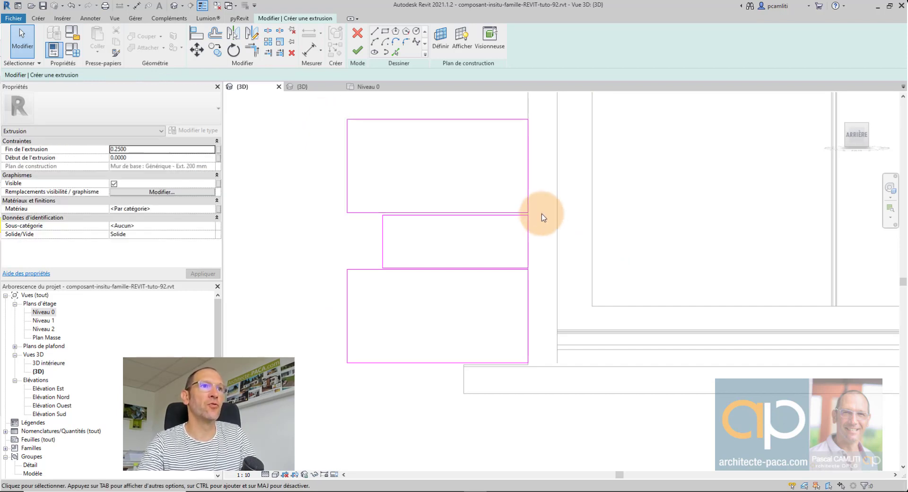
pyautogui.moveTo(493, 211); pyautogui.dragTo(480, 304, button='middle')
pyautogui.scroll(-2, 424, 267)
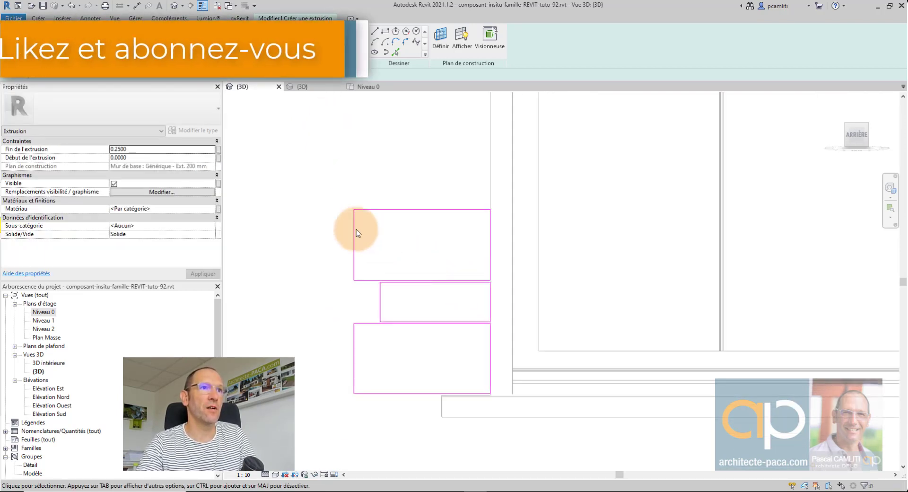
pyautogui.moveTo(310, 187); pyautogui.dragTo(492, 325)
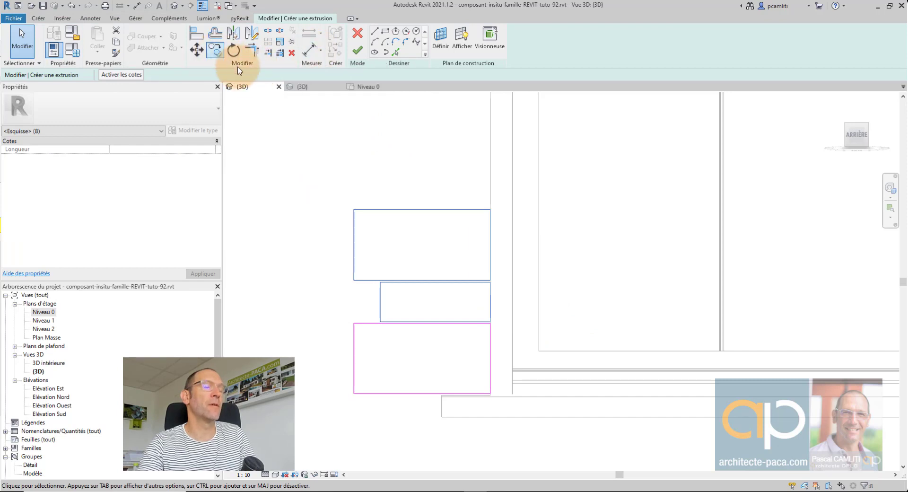
pyautogui.press('c')
pyautogui.press('o')
pyautogui.scroll(-1, 376, 211)
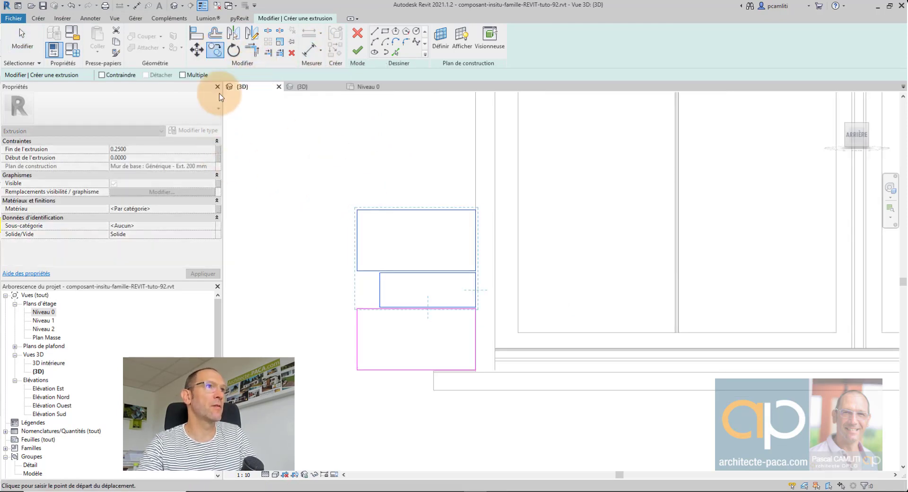
pyautogui.scroll(2, 482, 313)
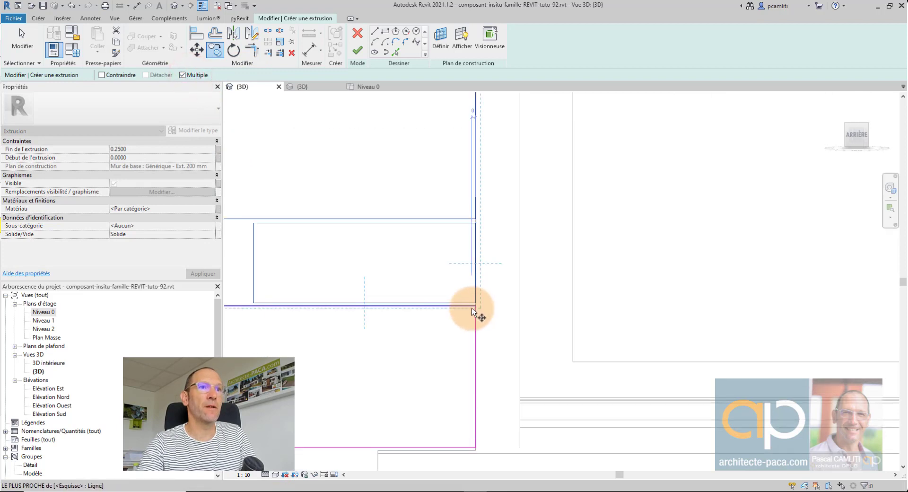
pyautogui.scroll(-2, 476, 307)
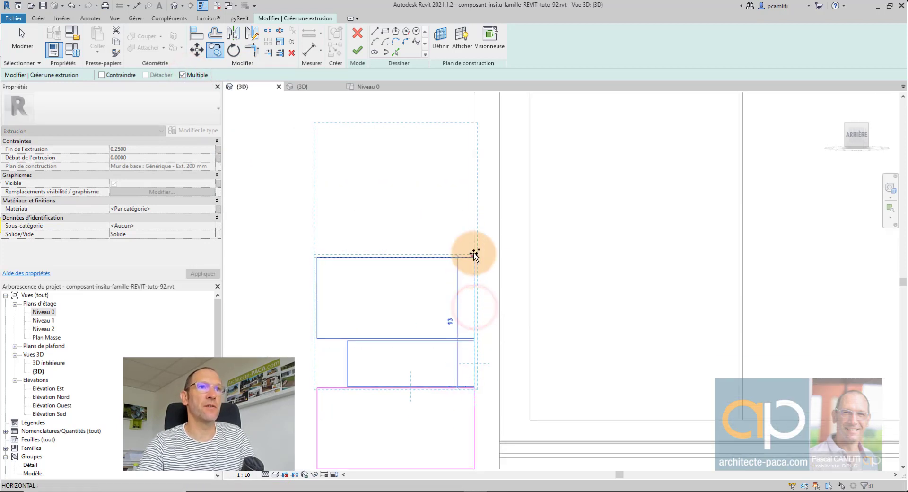
pyautogui.click(475, 258)
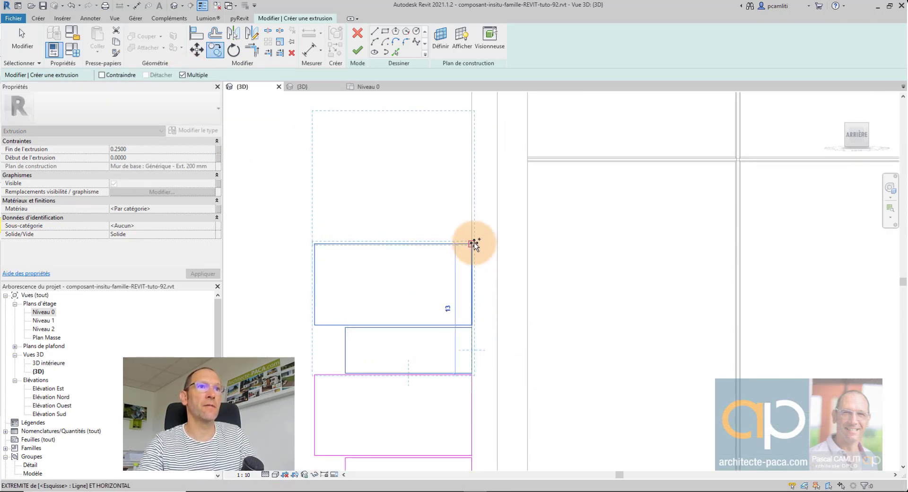
pyautogui.click(473, 243)
pyautogui.scroll(-2, 495, 298)
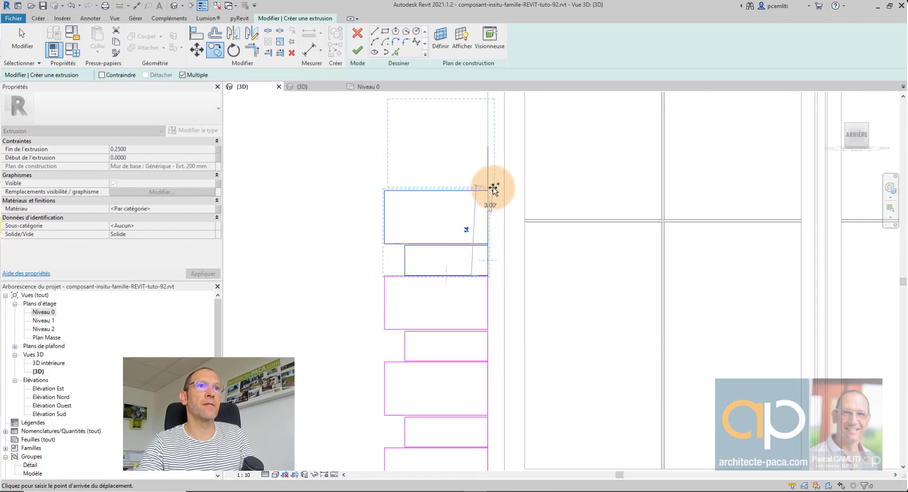
pyautogui.click(488, 192)
# - Place further block-pair copies until the stack reaches the top of the window
pyautogui.scroll(-2, 501, 322)
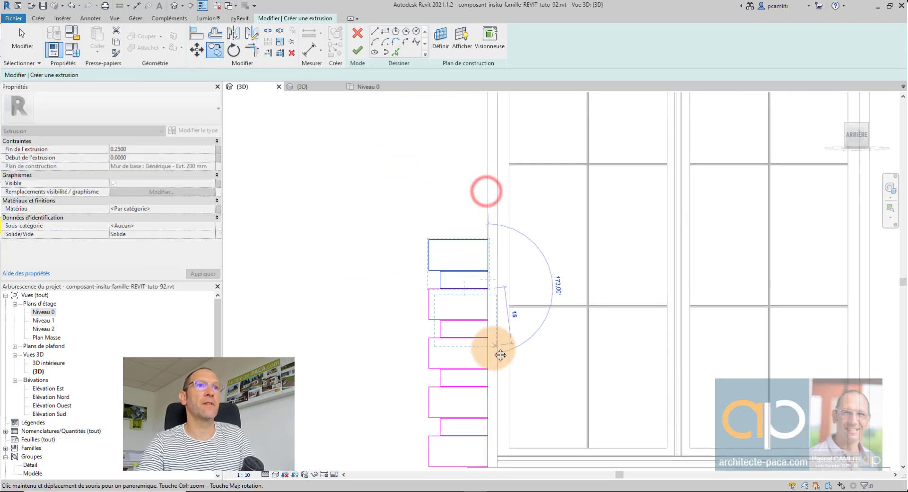
pyautogui.click(487, 242)
pyautogui.scroll(-2, 466, 324)
pyautogui.click(467, 321)
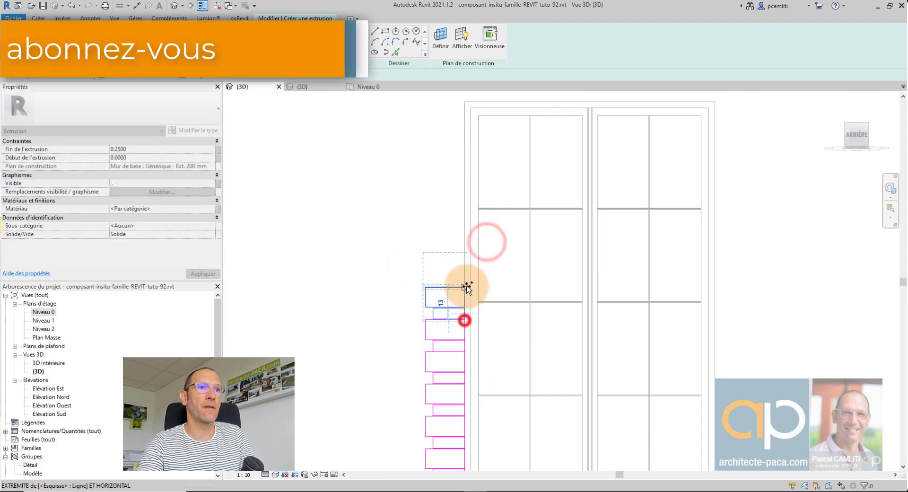
pyautogui.click(464, 286)
pyautogui.moveTo(465, 158); pyautogui.dragTo(419, 229, button='middle')
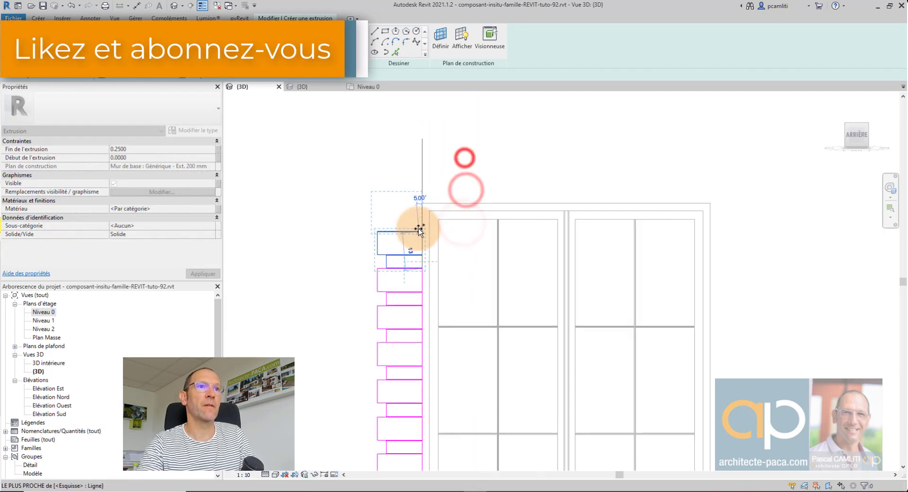
pyautogui.click(422, 232)
# - Drag the highest block's upper edge down toward the window head
pyautogui.scroll(-1, 464, 182)
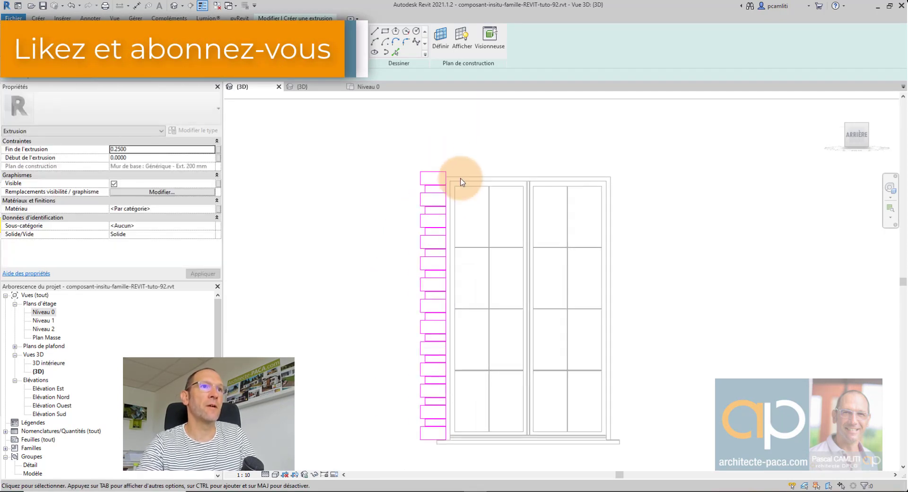
pyautogui.scroll(1, 451, 182)
pyautogui.scroll(2, 385, 248)
pyautogui.scroll(2, 350, 239)
pyautogui.click(350, 238)
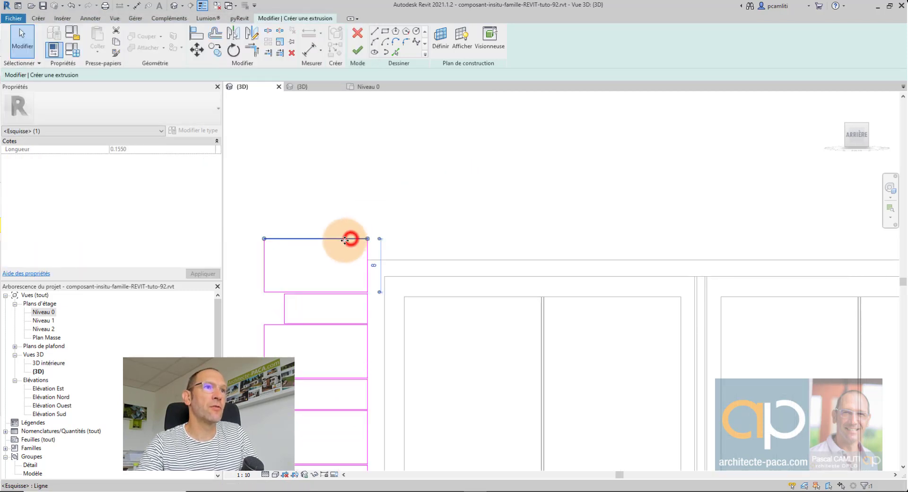
pyautogui.moveTo(344, 239); pyautogui.dragTo(348, 268)
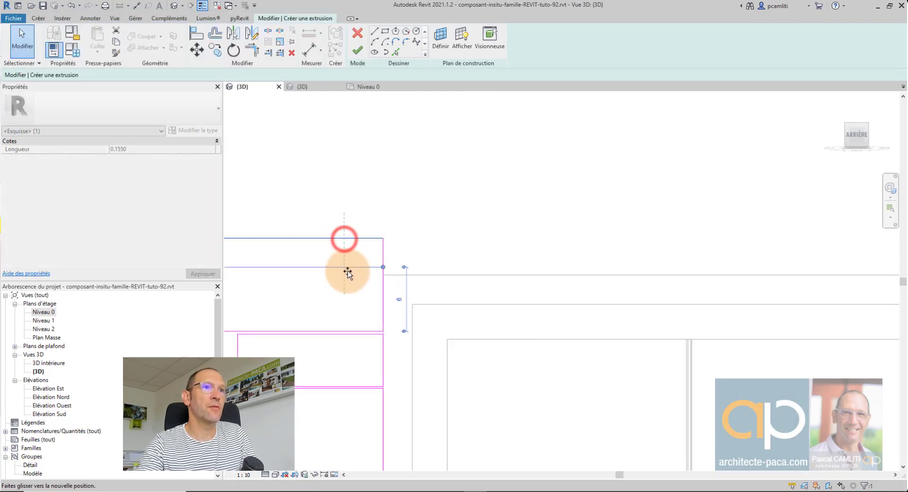
pyautogui.click(343, 143)
# - Align the top block's edge with the window head line
pyautogui.click(196, 33)
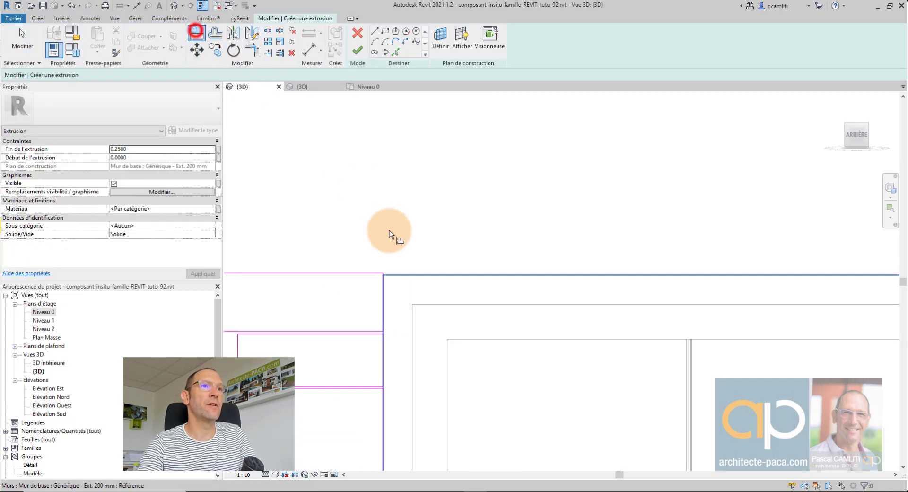
pyautogui.click(380, 272)
pyautogui.press('Escape')
pyautogui.scroll(-3, 419, 256)
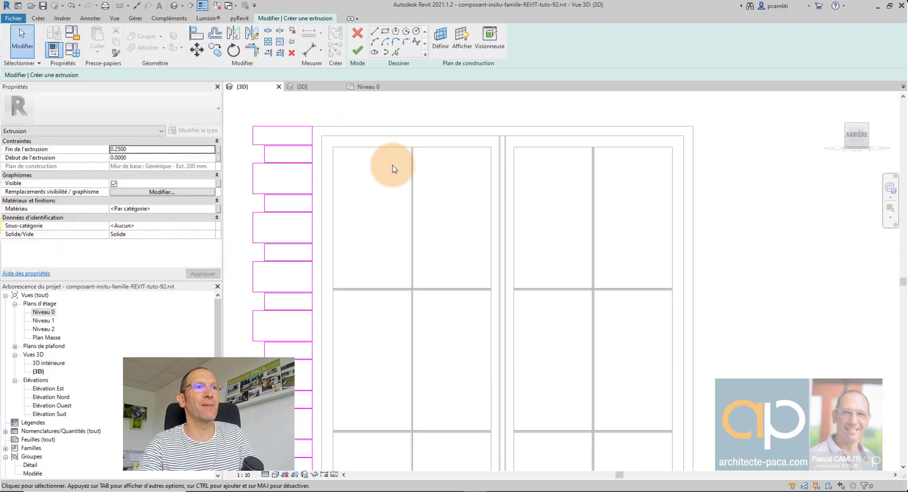
pyautogui.scroll(-3, 394, 169)
# - Mirror-copy all left-side quoin blocks across a vertical axis through the window centre
pyautogui.moveTo(308, 148); pyautogui.dragTo(398, 395)
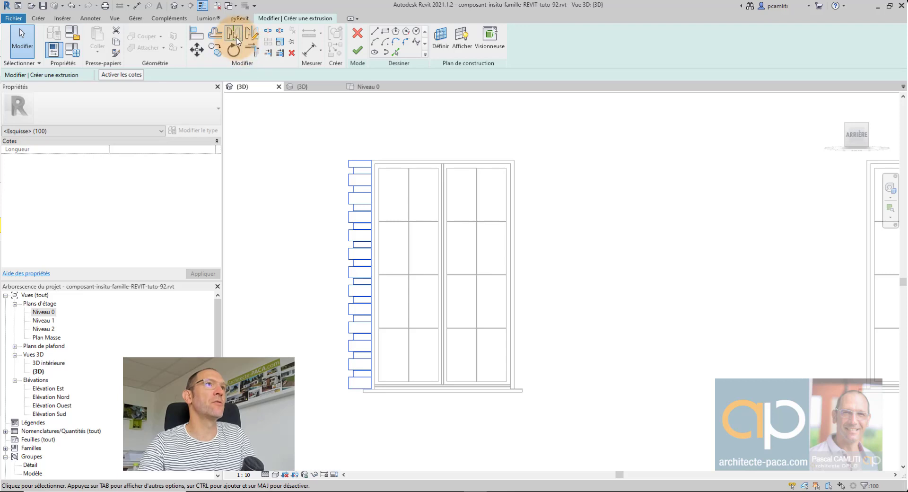
pyautogui.click(237, 41)
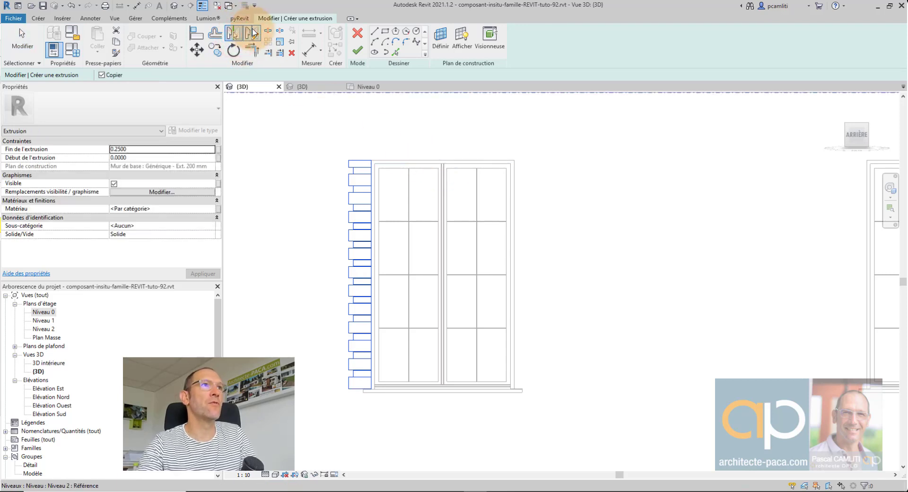
pyautogui.click(253, 33)
pyautogui.click(444, 159)
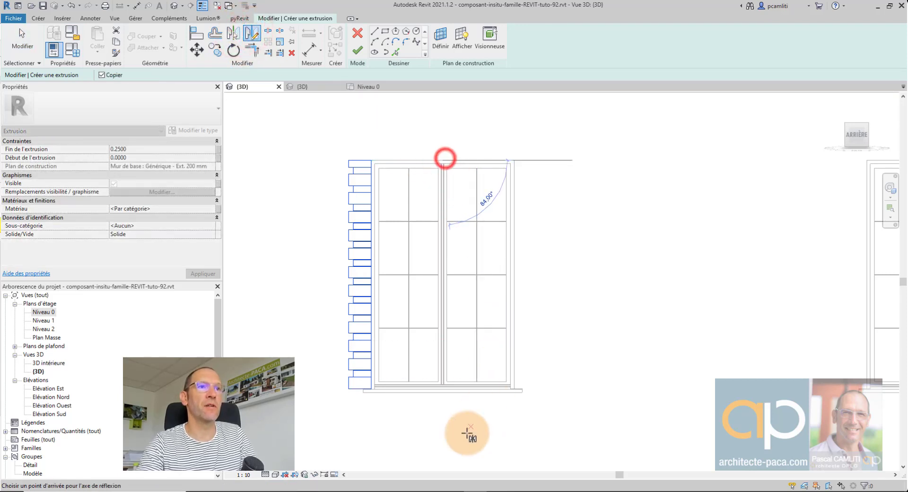
pyautogui.click(443, 437)
pyautogui.moveTo(581, 354); pyautogui.dragTo(529, 388, button='middle')
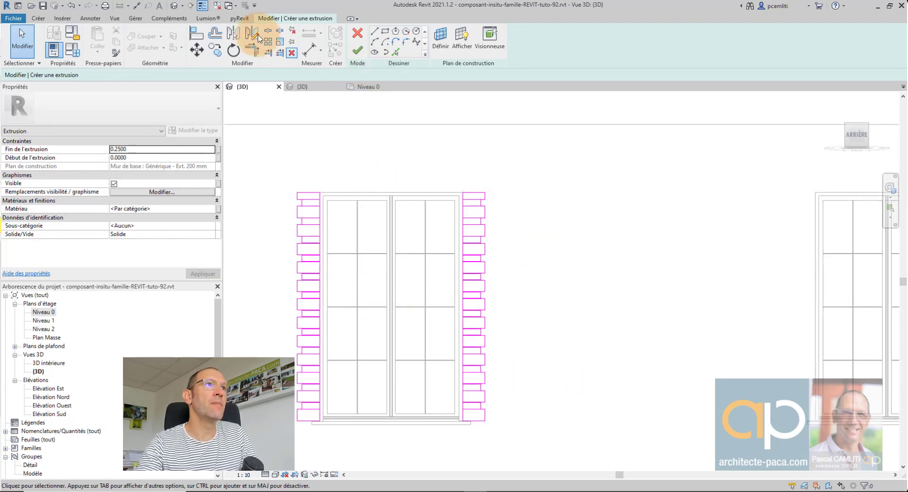
# - Draw a tall stone rectangle rising from the centre of the window head
pyautogui.click(385, 32)
pyautogui.scroll(2, 399, 178)
pyautogui.scroll(2, 393, 198)
pyautogui.moveTo(390, 209); pyautogui.dragTo(465, 254, button='middle')
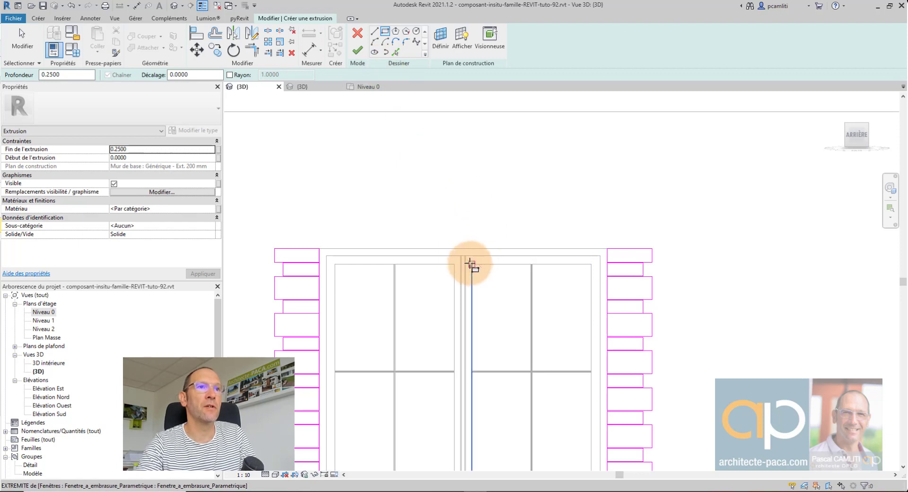
pyautogui.click(453, 248)
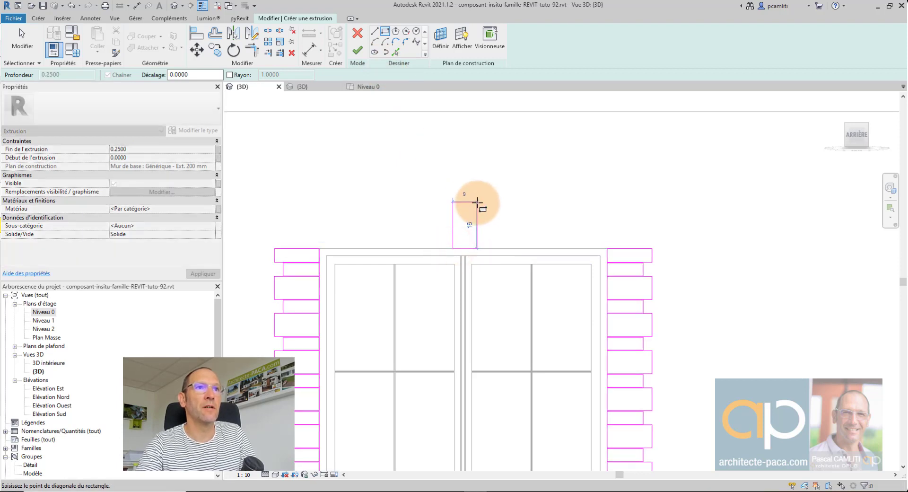
pyautogui.click(472, 198)
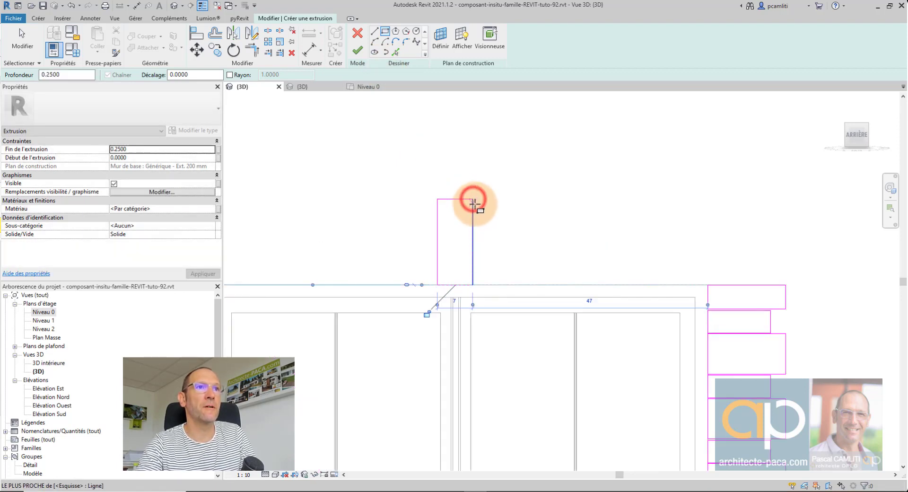
pyautogui.press('Escape')
pyautogui.press('Escape')
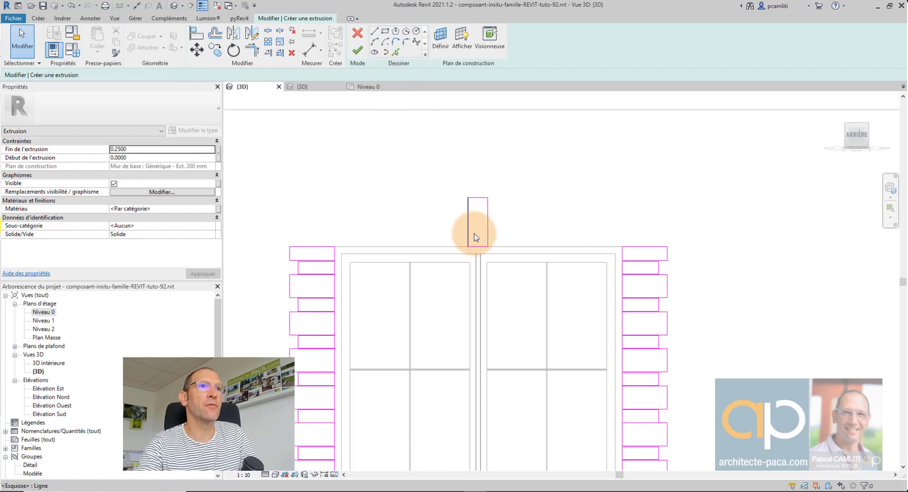
# - Draw a second, shorter stone rectangle on the head line beside the first, then select it
pyautogui.scroll(2, 471, 227)
pyautogui.click(384, 33)
pyautogui.scroll(3, 458, 238)
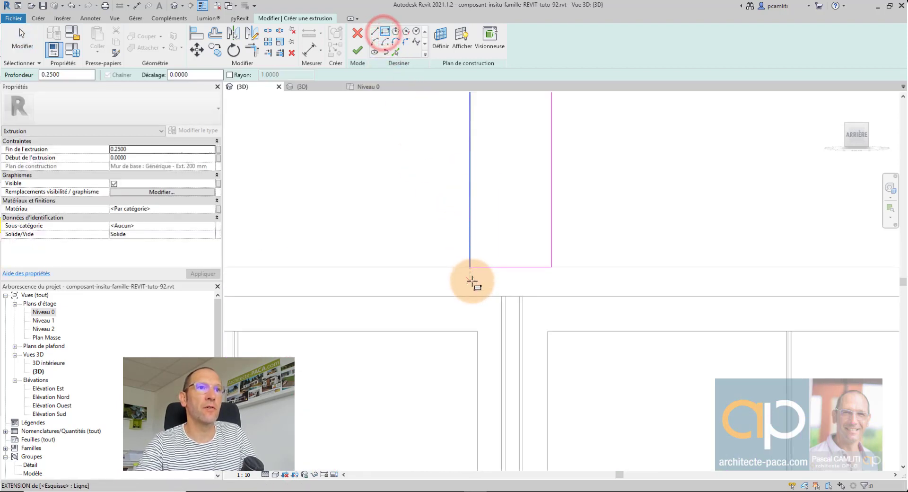
pyautogui.scroll(2, 469, 268)
pyautogui.scroll(1, 473, 264)
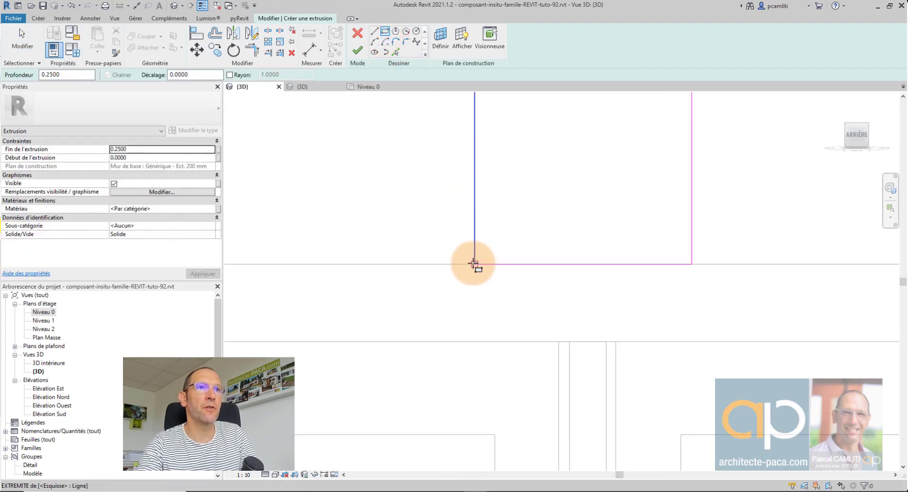
pyautogui.click(472, 266)
pyautogui.scroll(-3, 472, 265)
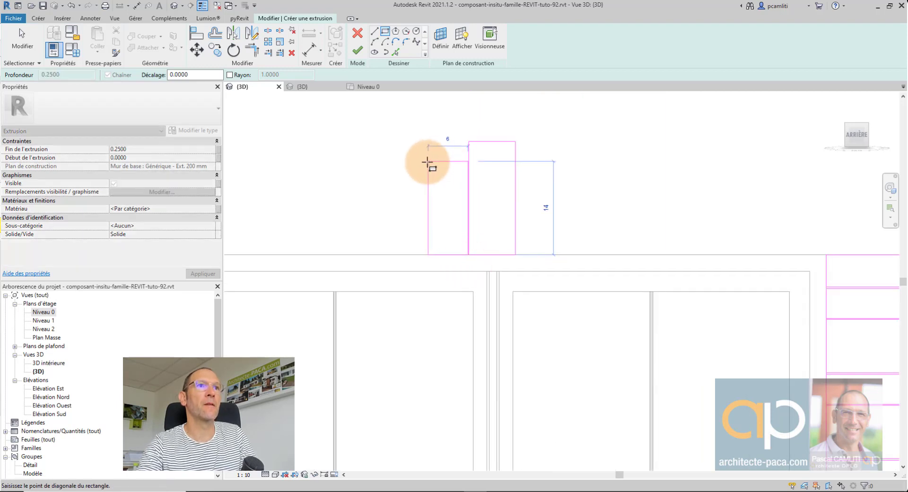
pyautogui.click(425, 165)
pyautogui.scroll(-3, 426, 164)
pyautogui.press('Escape')
pyautogui.press('Escape')
pyautogui.moveTo(535, 144); pyautogui.dragTo(592, 220)
# - Copy the voussoir block three times leftward along the window head from the keystone
pyautogui.scroll(3, 592, 219)
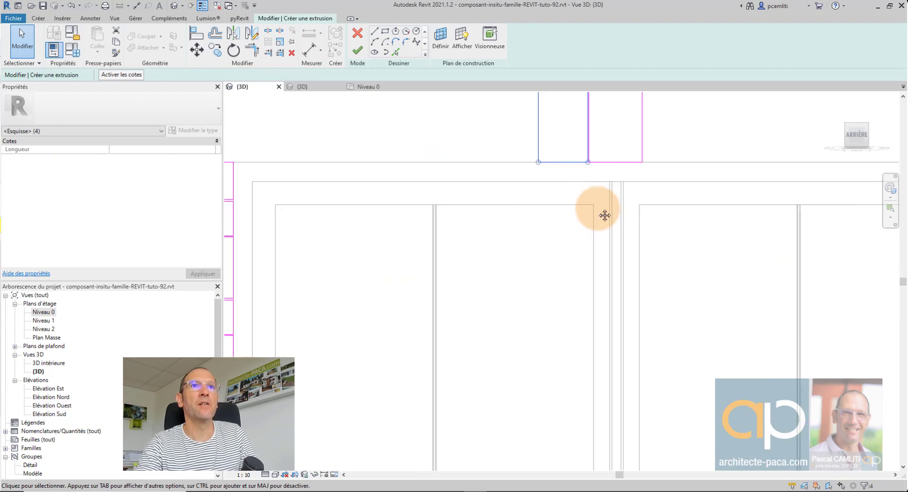
pyautogui.scroll(2, 493, 254)
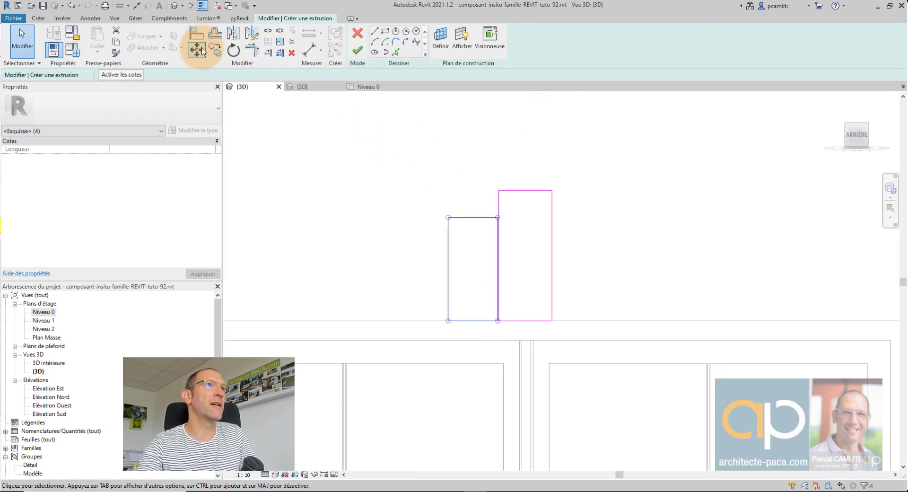
pyautogui.click(216, 50)
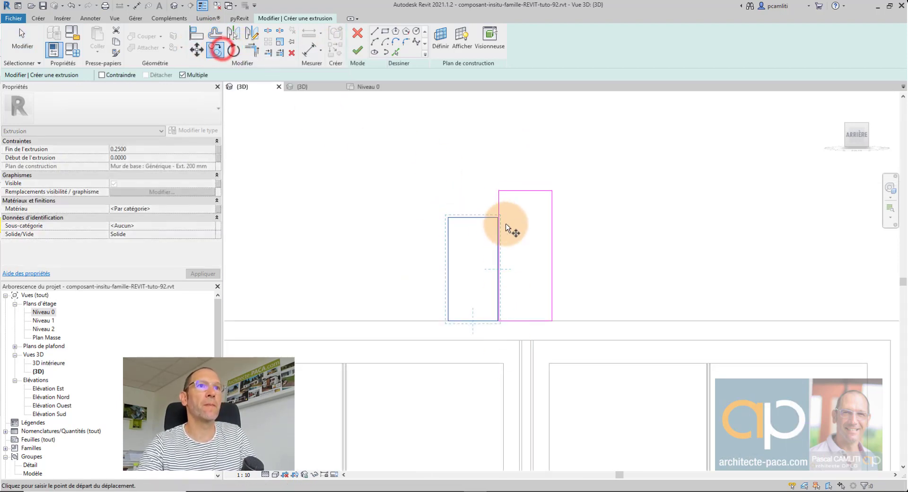
pyautogui.scroll(3, 496, 218)
pyautogui.scroll(2, 492, 218)
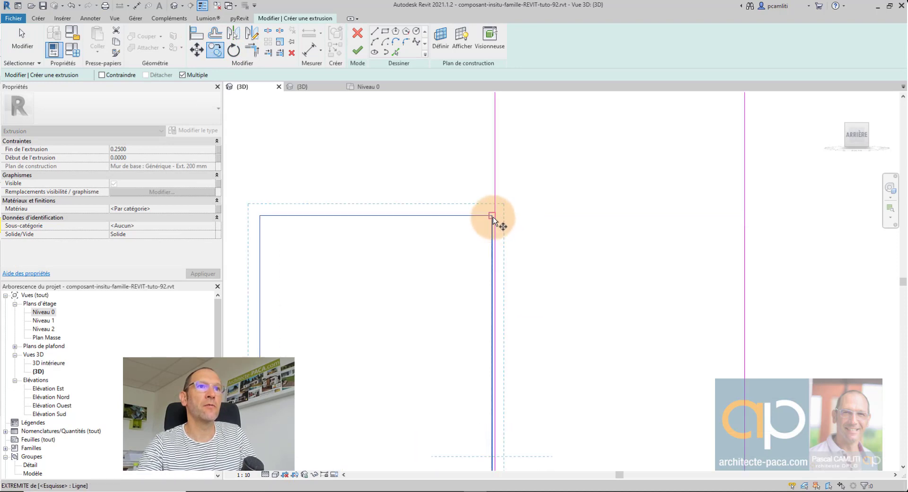
pyautogui.click(496, 216)
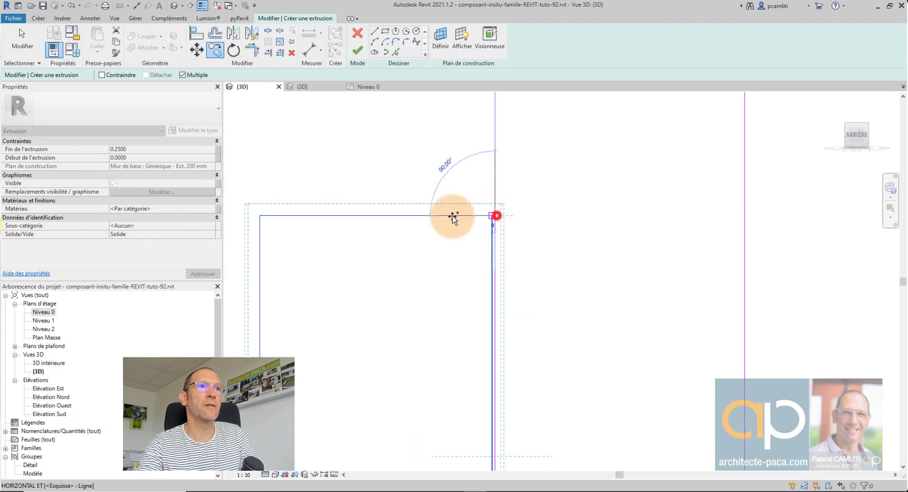
pyautogui.click(260, 216)
pyautogui.scroll(-2, 419, 247)
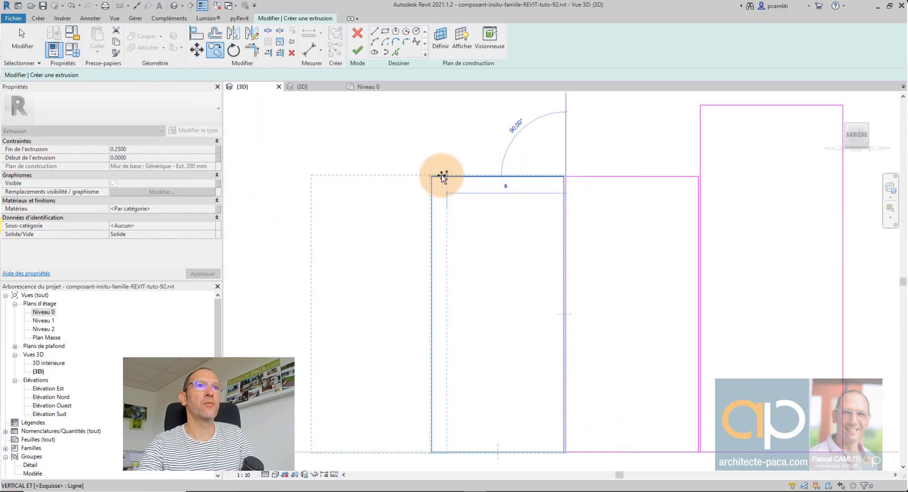
pyautogui.click(431, 177)
pyautogui.scroll(-2, 588, 208)
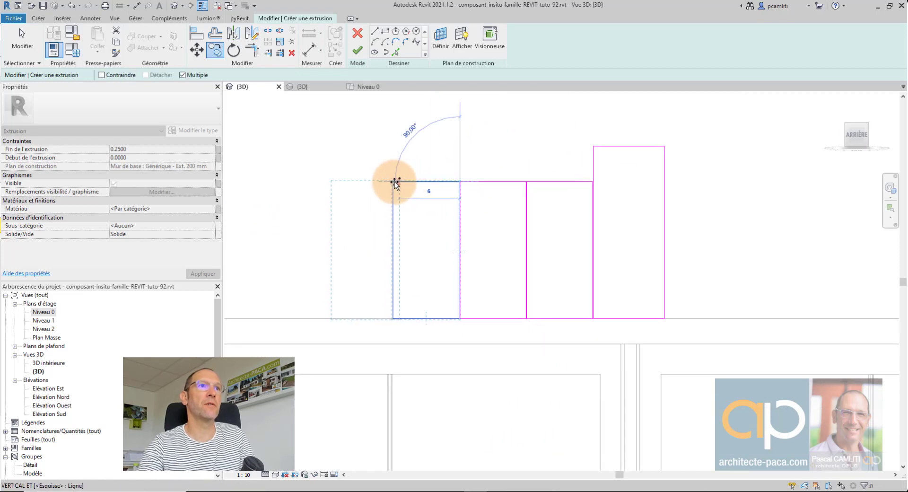
pyautogui.click(392, 182)
pyautogui.scroll(-2, 473, 203)
# - Copy another block twice more to reach the left quoin corner, completing the row
pyautogui.click(512, 193)
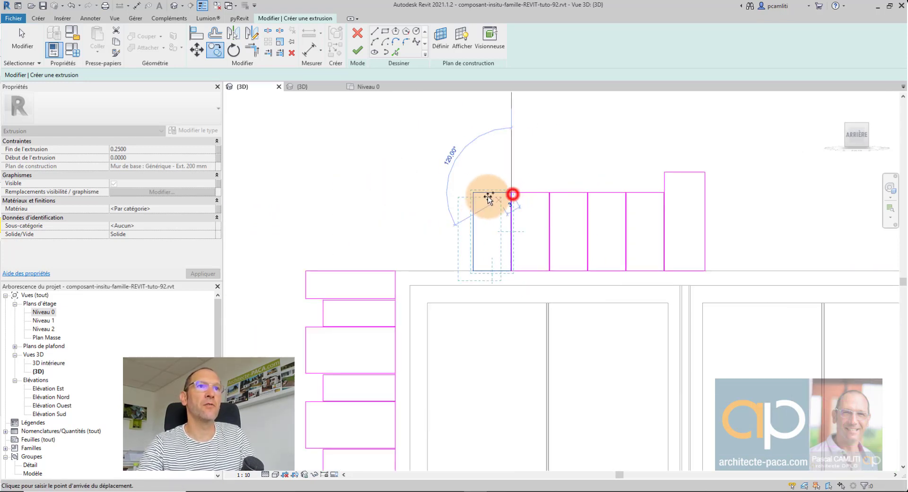
pyautogui.click(475, 194)
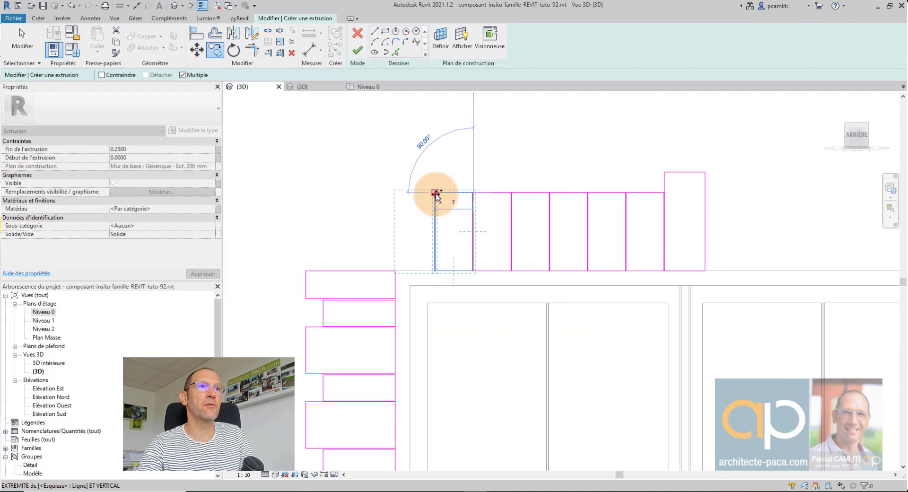
pyautogui.click(434, 192)
pyautogui.press('Escape')
pyautogui.scroll(2, 402, 247)
pyautogui.scroll(-2, 411, 248)
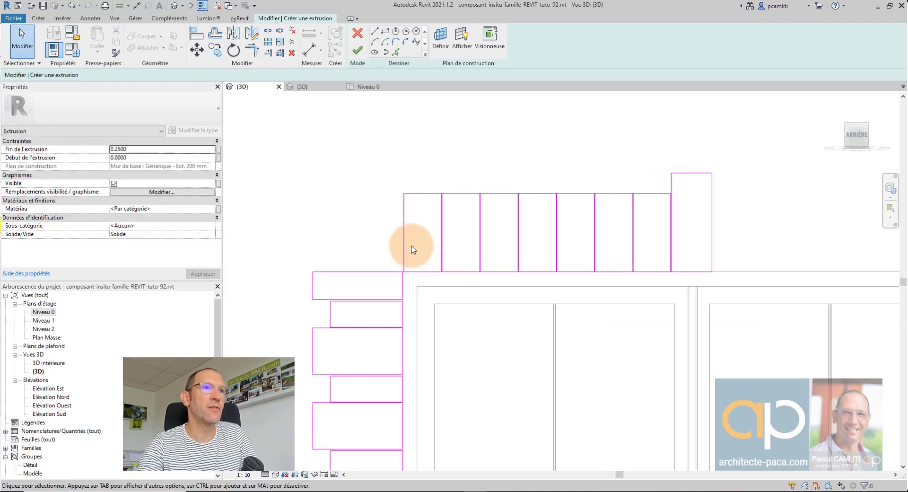
pyautogui.scroll(3, 387, 191)
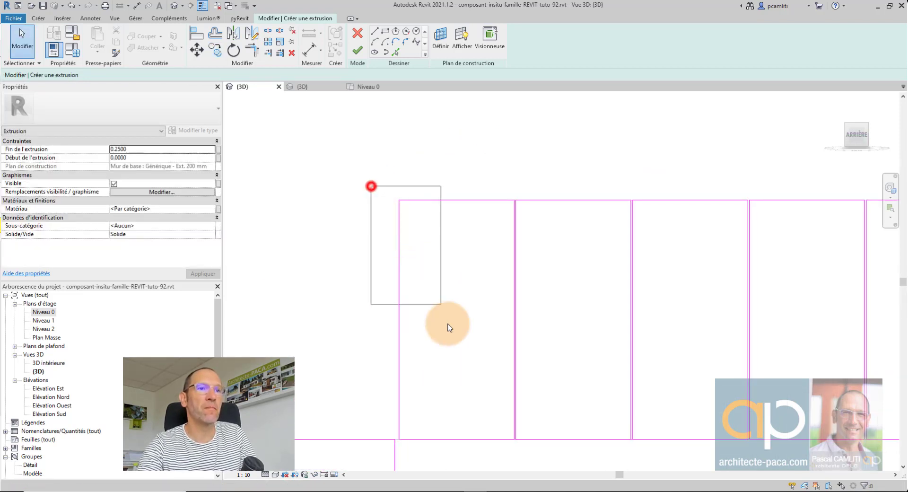
# - Pull the leftmost voussoir block's top-left corner outward to the left
pyautogui.moveTo(449, 327); pyautogui.dragTo(456, 340)
pyautogui.moveTo(400, 199); pyautogui.dragTo(350, 206)
pyautogui.scroll(-2, 340, 203)
pyautogui.press('Escape')
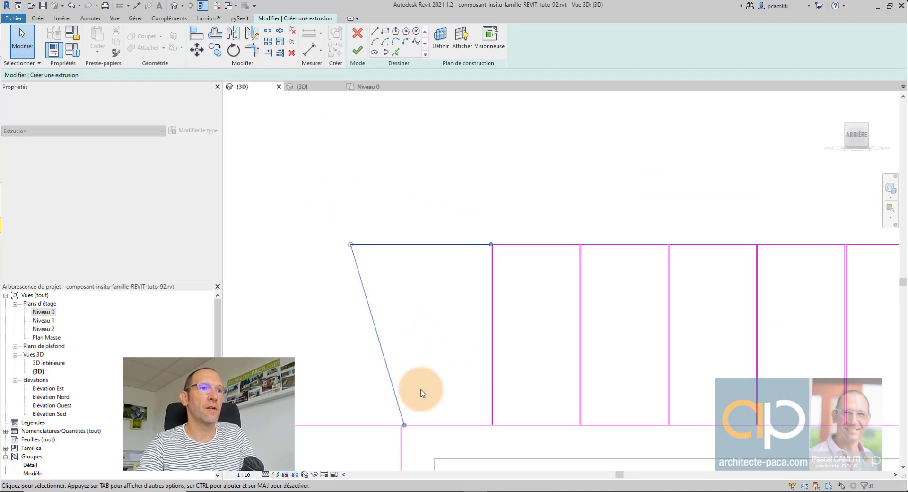
# - Fix the new slanted edge's lower end onto the top quoin block's corner
pyautogui.click(402, 414)
pyautogui.scroll(2, 405, 414)
pyautogui.scroll(2, 400, 414)
pyautogui.moveTo(397, 414); pyautogui.dragTo(381, 407)
pyautogui.scroll(-3, 449, 392)
pyautogui.scroll(-2, 444, 364)
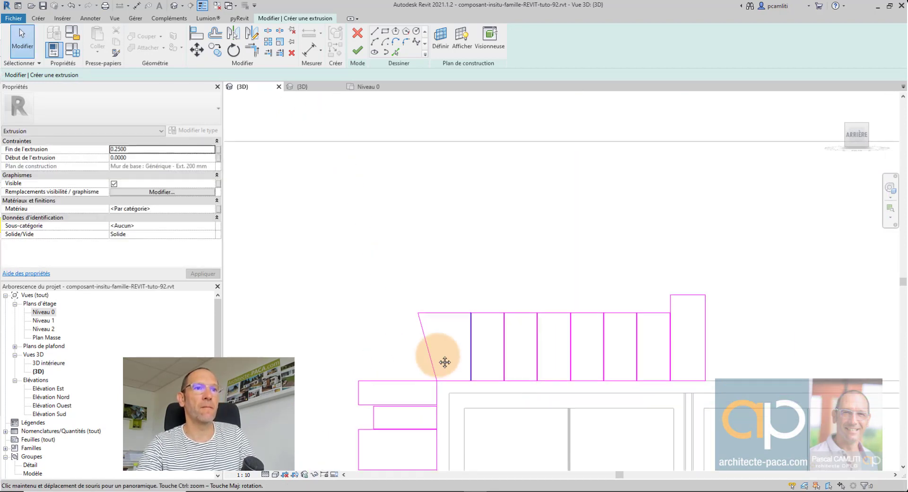
pyautogui.scroll(-1, 336, 293)
pyautogui.scroll(1, 334, 293)
pyautogui.scroll(1, 421, 297)
pyautogui.scroll(1, 385, 303)
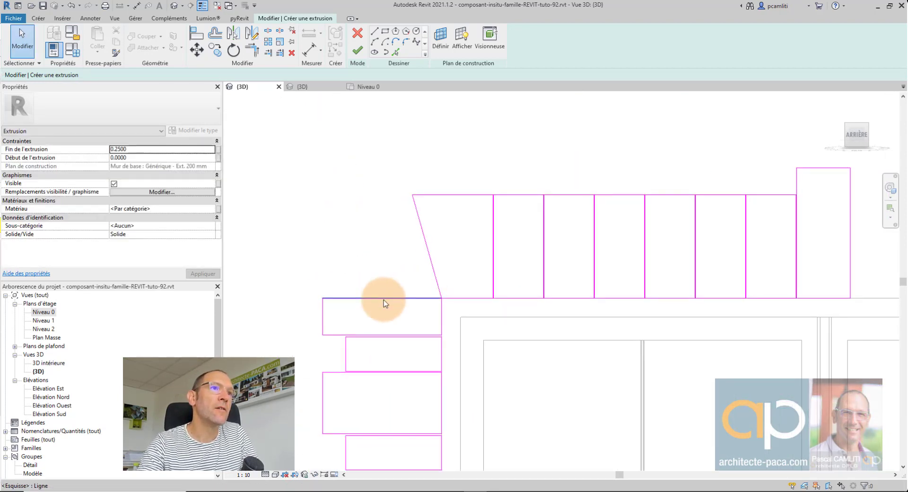
pyautogui.click(375, 32)
pyautogui.scroll(2, 331, 297)
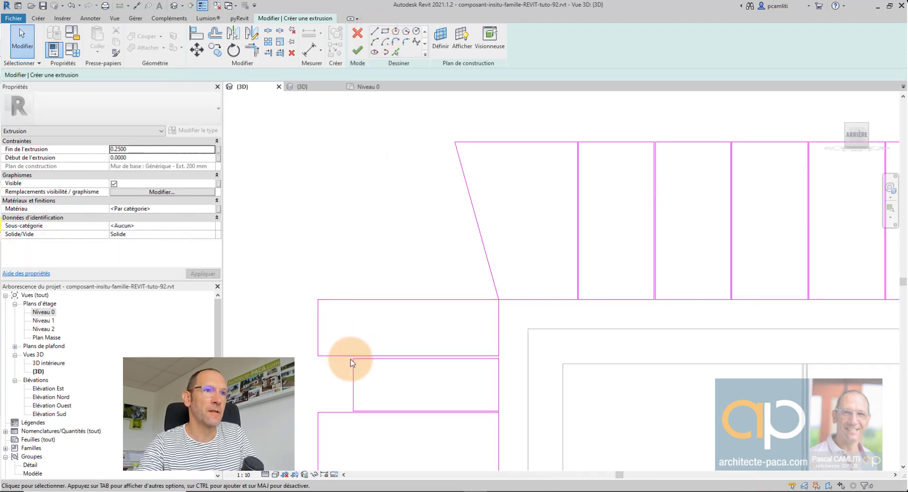
# - Copy a quoin block outline (CO) up to the wall corner above the top-left stone
pyautogui.moveTo(351, 344); pyautogui.dragTo(493, 420)
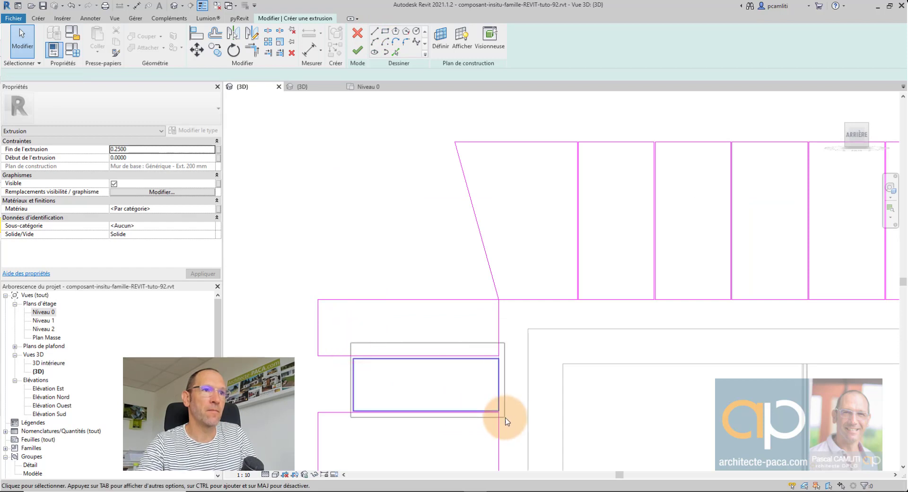
pyautogui.press('c')
pyautogui.press('o')
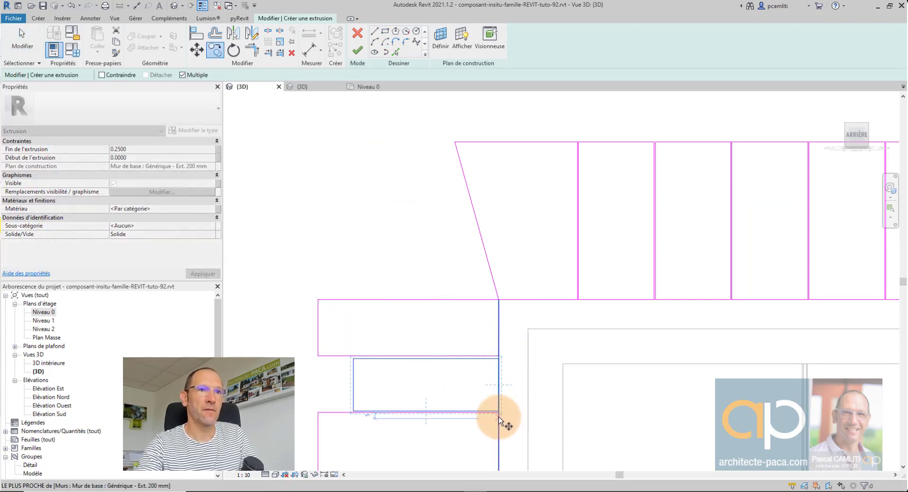
pyautogui.click(499, 301)
pyautogui.press('Escape')
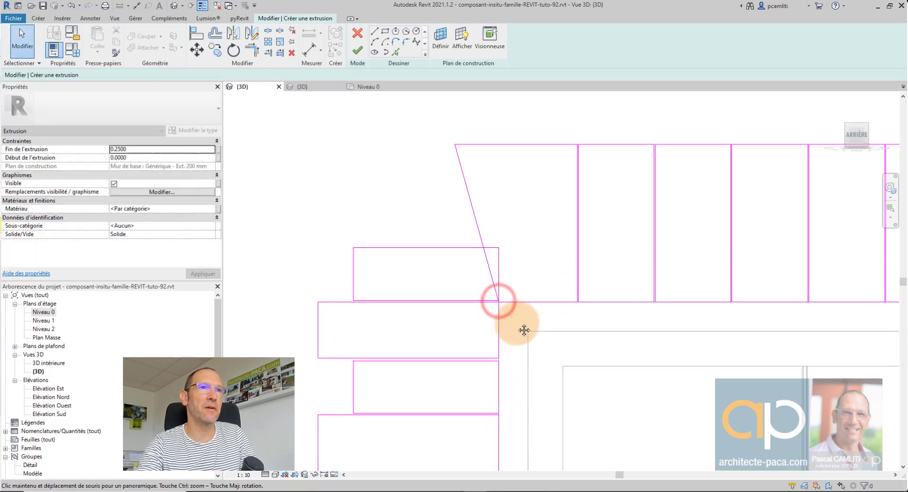
pyautogui.scroll(3, 522, 326)
# - Trim the new quoin block's top line so its end meets the slanted voussoir edge
pyautogui.moveTo(491, 259); pyautogui.dragTo(496, 248)
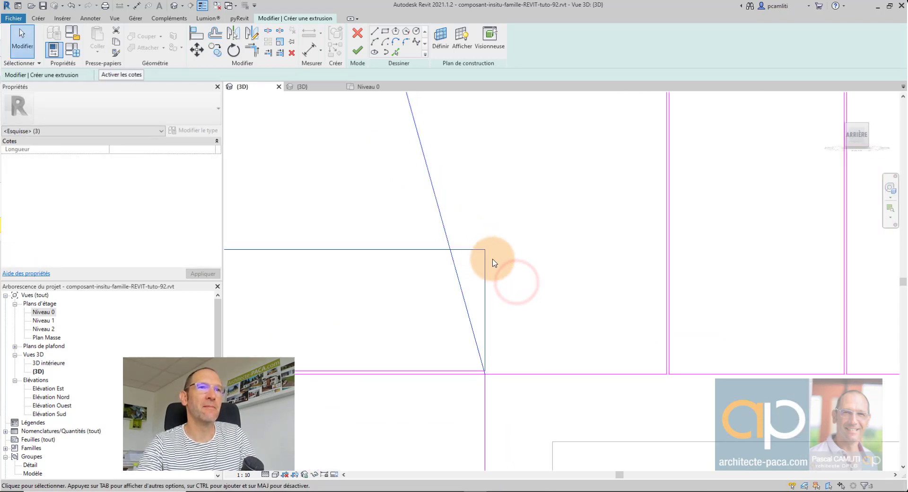
pyautogui.moveTo(524, 303)
pyautogui.mouseDown()
pyautogui.moveTo(485, 248)
pyautogui.moveTo(450, 248)
pyautogui.mouseUp()
pyautogui.scroll(-2, 473, 265)
pyautogui.scroll(3, 492, 279)
pyautogui.scroll(2, 473, 290)
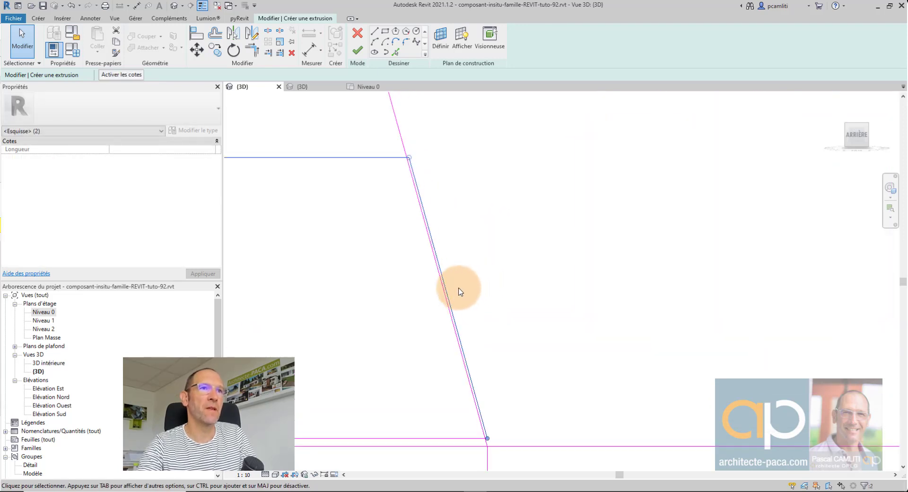
pyautogui.moveTo(443, 297); pyautogui.dragTo(444, 299)
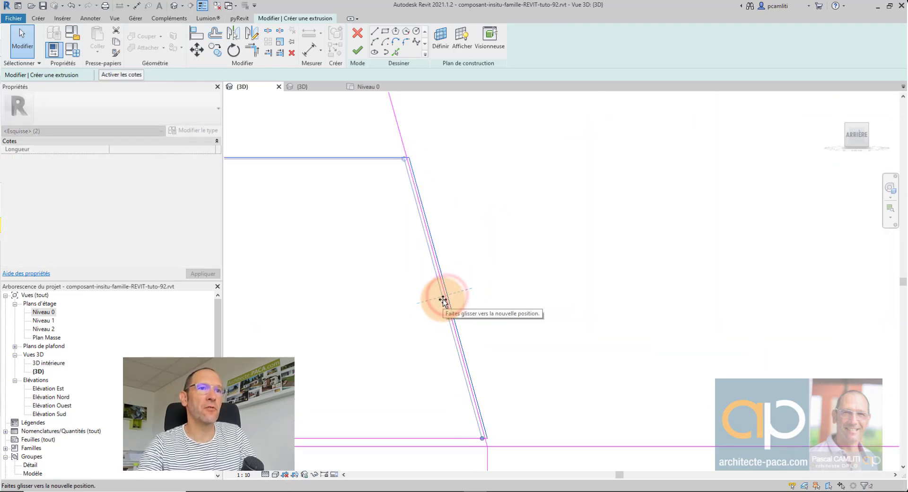
pyautogui.scroll(-4, 478, 302)
pyautogui.scroll(-2, 477, 302)
pyautogui.click(435, 289)
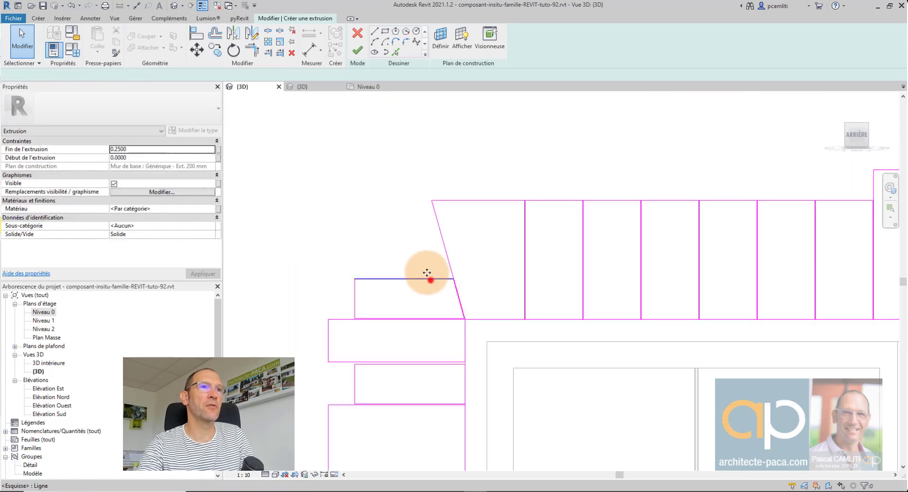
# - Check the new quoin block's lines, then select the whole top voussoir row
pyautogui.click(427, 273)
pyautogui.click(497, 280)
pyautogui.scroll(-3, 497, 280)
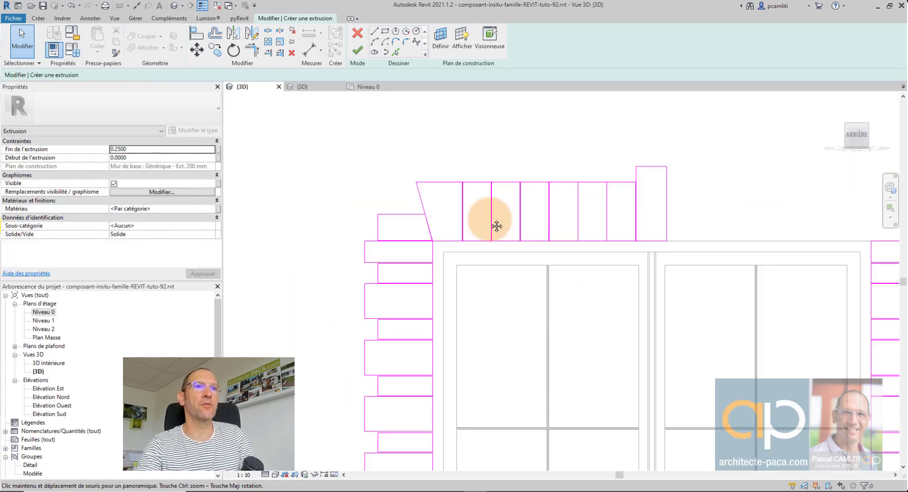
pyautogui.scroll(-2, 558, 245)
pyautogui.scroll(-1, 440, 200)
pyautogui.scroll(-1, 375, 186)
pyautogui.scroll(-1, 386, 189)
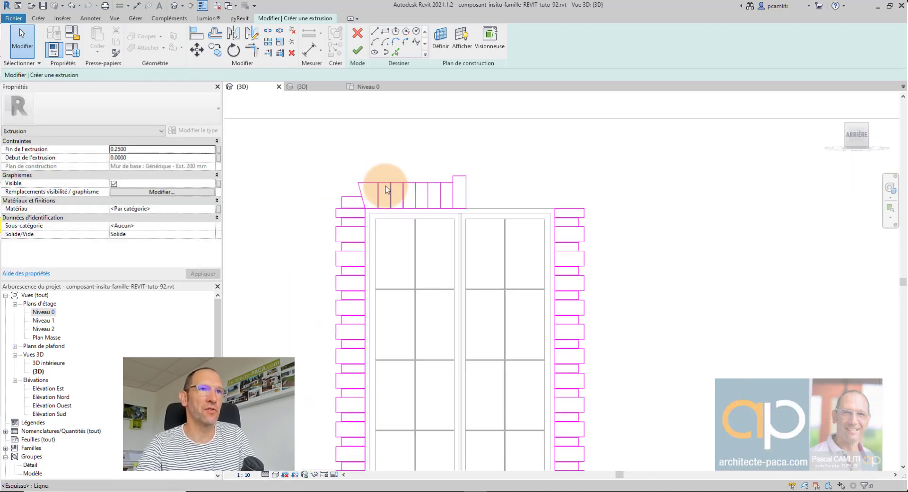
pyautogui.scroll(1, 324, 180)
pyautogui.scroll(1, 325, 180)
pyautogui.moveTo(326, 181)
pyautogui.mouseDown()
pyautogui.moveTo(555, 246)
pyautogui.moveTo(542, 244)
pyautogui.mouseUp()
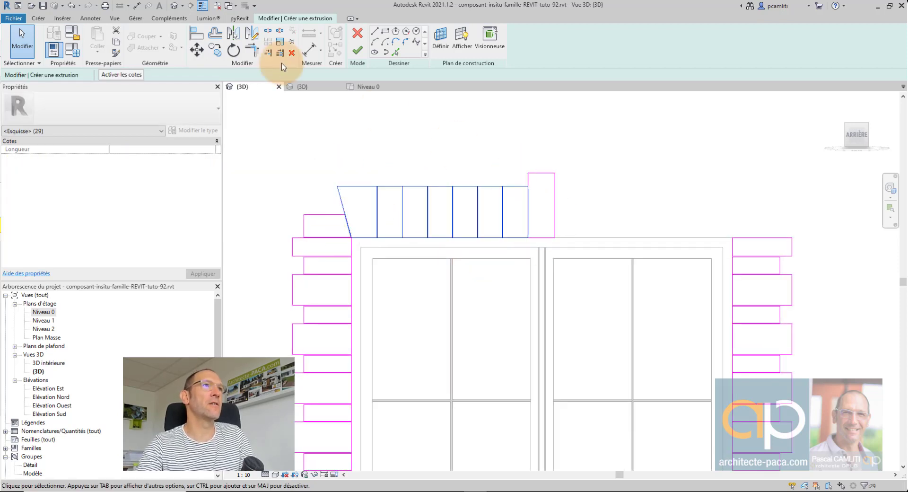
# - Mirror a copy of the voussoir row across the wall midpoint to the window's right side
pyautogui.click(253, 35)
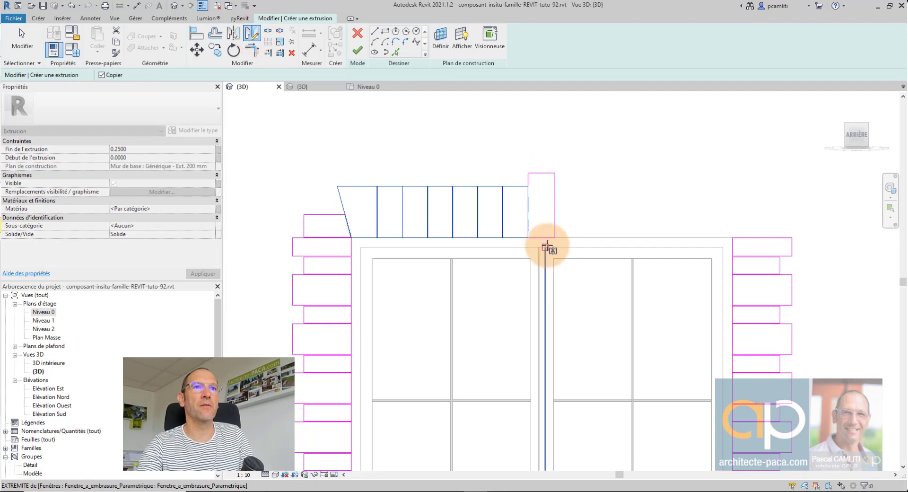
pyautogui.click(542, 238)
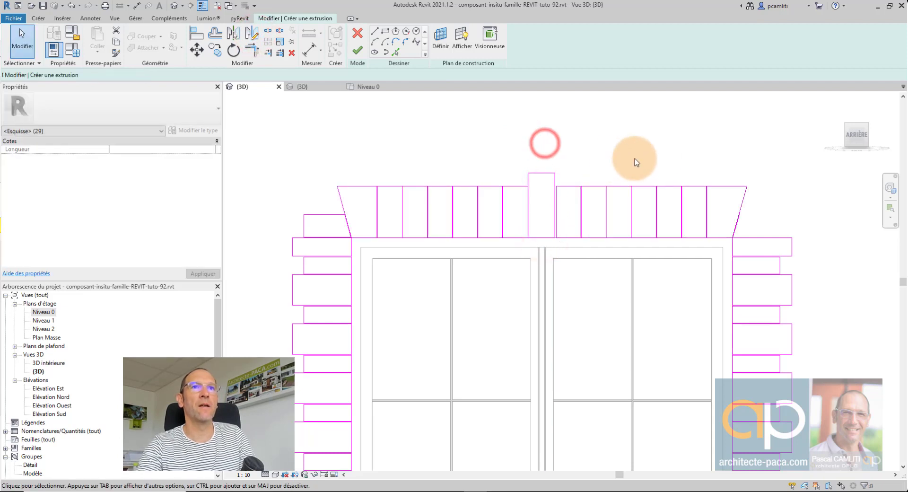
pyautogui.scroll(-3, 641, 209)
pyautogui.scroll(4, 351, 225)
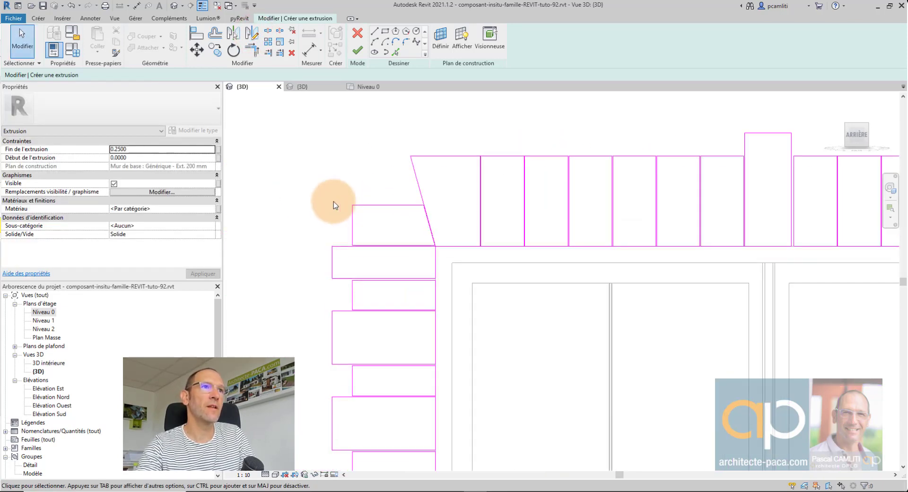
# - Select the top-left quoin block and the lines near the right slanted edge to check them
pyautogui.moveTo(334, 201); pyautogui.dragTo(435, 257)
pyautogui.scroll(-2, 710, 259)
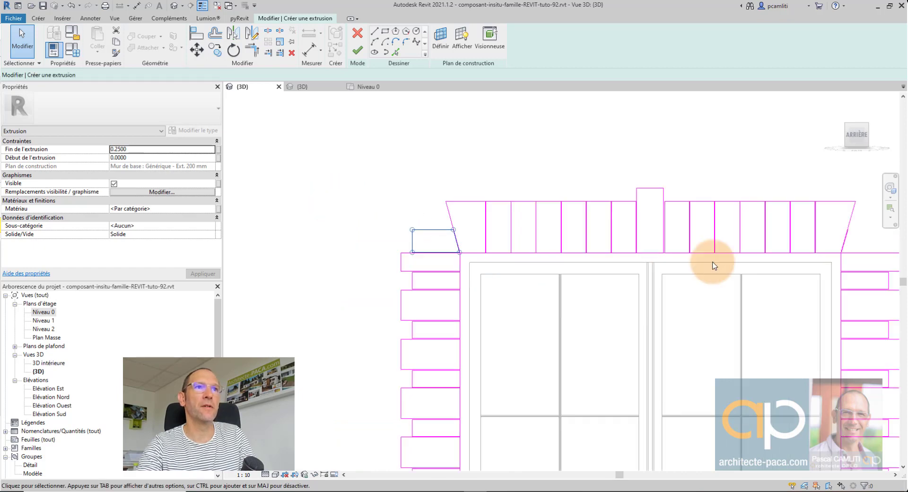
pyautogui.scroll(3, 648, 246)
pyautogui.moveTo(632, 233); pyautogui.dragTo(665, 278)
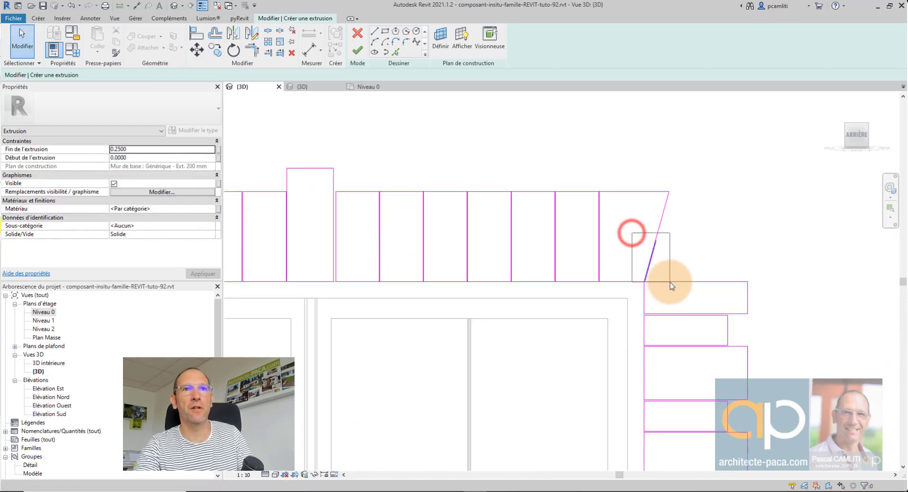
pyautogui.press('Escape')
pyautogui.scroll(-3, 676, 284)
pyautogui.scroll(2, 391, 277)
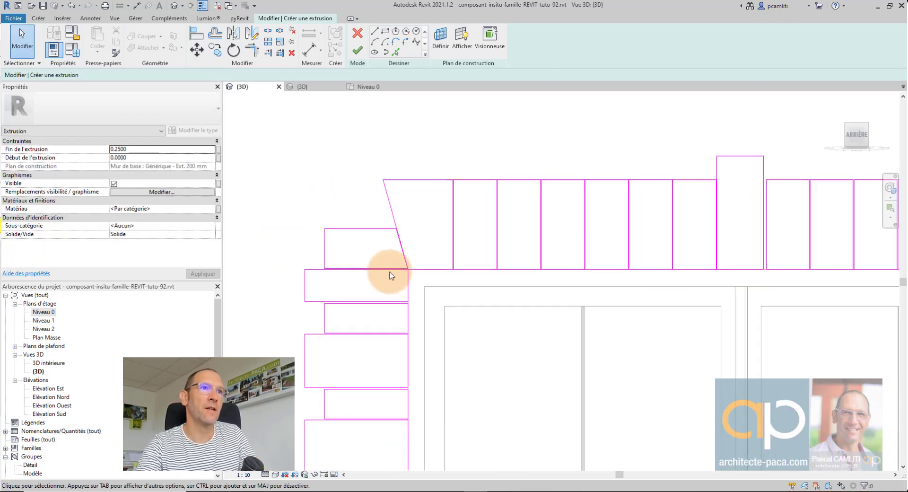
pyautogui.scroll(2, 413, 254)
pyautogui.scroll(1, 415, 218)
pyautogui.scroll(-1, 419, 208)
pyautogui.scroll(-1, 420, 208)
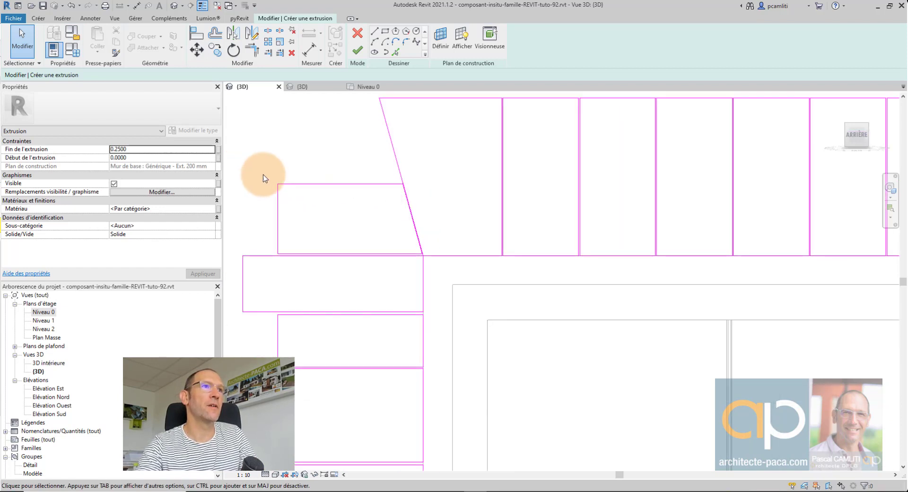
# - Mirror a copy of the small top corner block across the window centre
pyautogui.moveTo(262, 173); pyautogui.dragTo(427, 275)
pyautogui.scroll(-2, 538, 304)
pyautogui.scroll(-1, 538, 304)
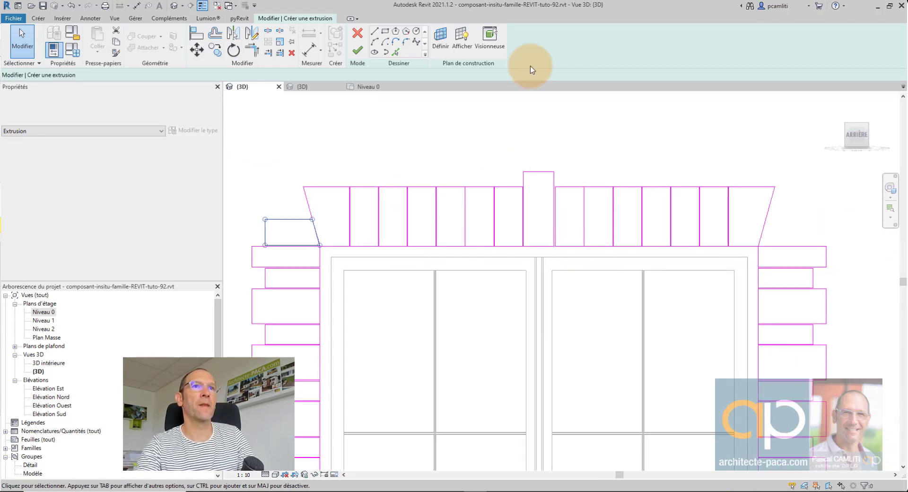
pyautogui.click(255, 35)
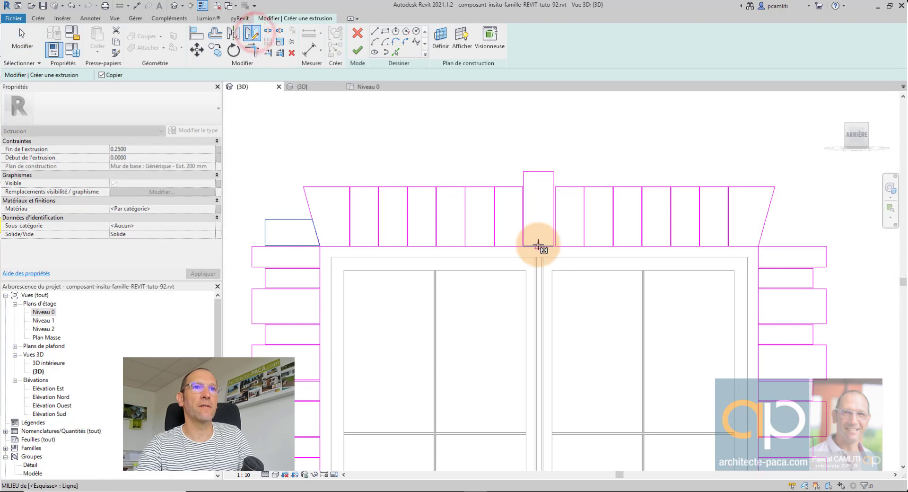
pyautogui.click(538, 244)
pyautogui.click(540, 129)
pyautogui.scroll(-1, 754, 194)
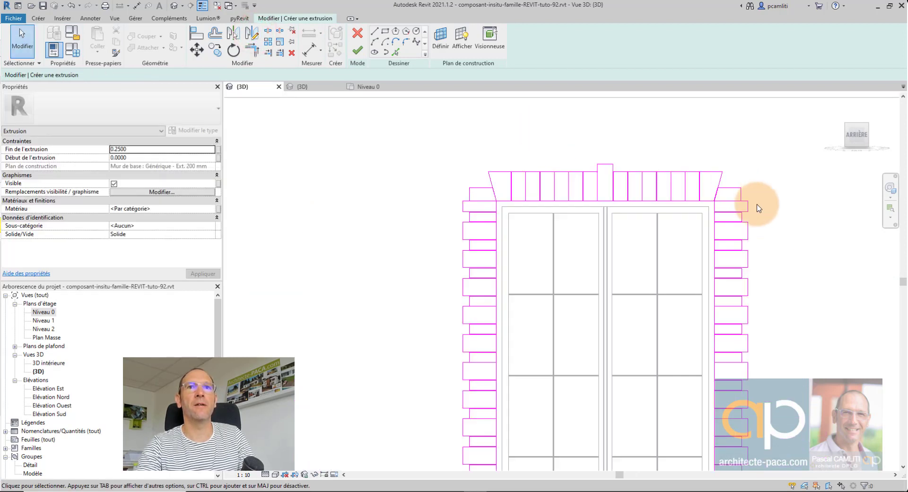
pyautogui.scroll(3, 731, 192)
pyautogui.scroll(2, 609, 171)
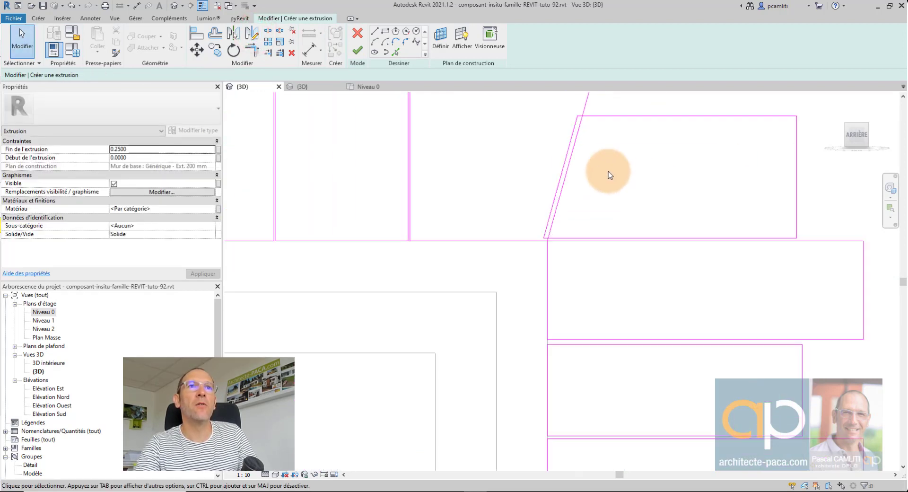
# - Inspect the mirrored block's slanted edge and pan the view over the sketch
pyautogui.click(569, 163)
pyautogui.scroll(-1, 662, 171)
pyautogui.click(662, 171)
pyautogui.scroll(-2, 672, 180)
pyautogui.scroll(-2, 710, 182)
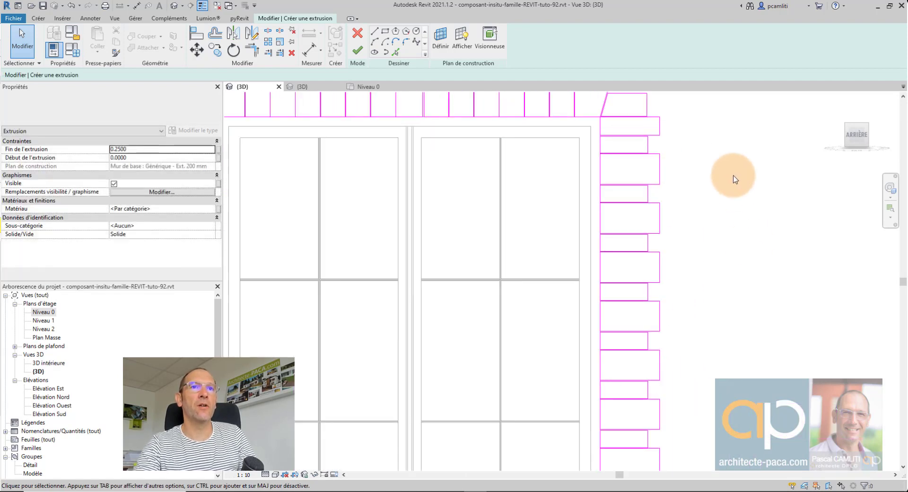
pyautogui.scroll(-2, 742, 217)
pyautogui.moveTo(689, 220); pyautogui.dragTo(592, 135, button='middle')
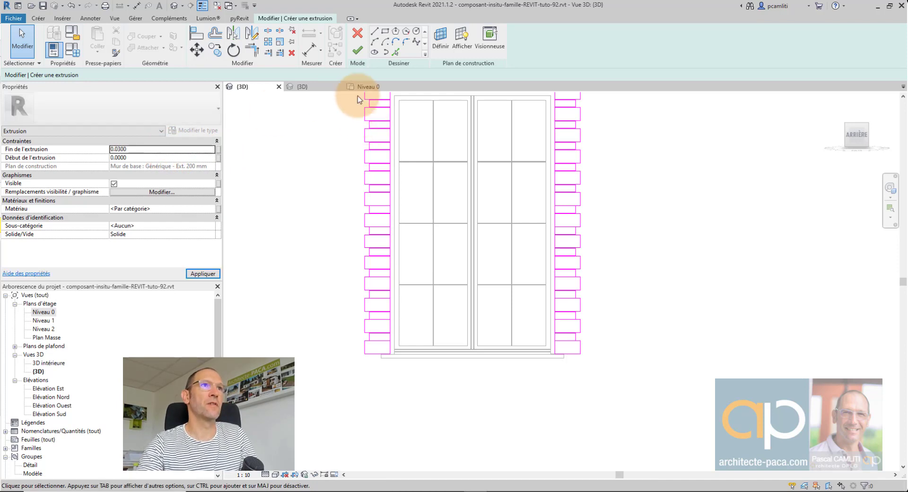
# - Attempt to finish the extrusion, continue past the crossing-lines error, and locate the right corner
pyautogui.click(350, 57)
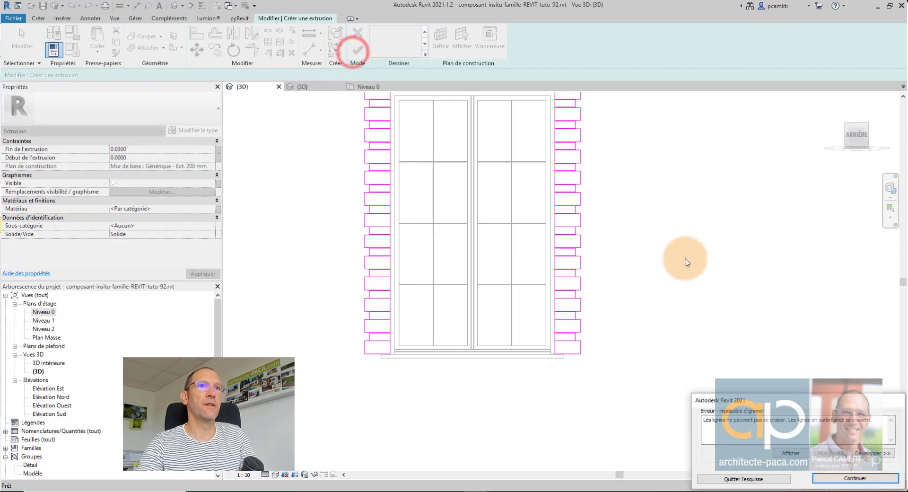
pyautogui.click(845, 481)
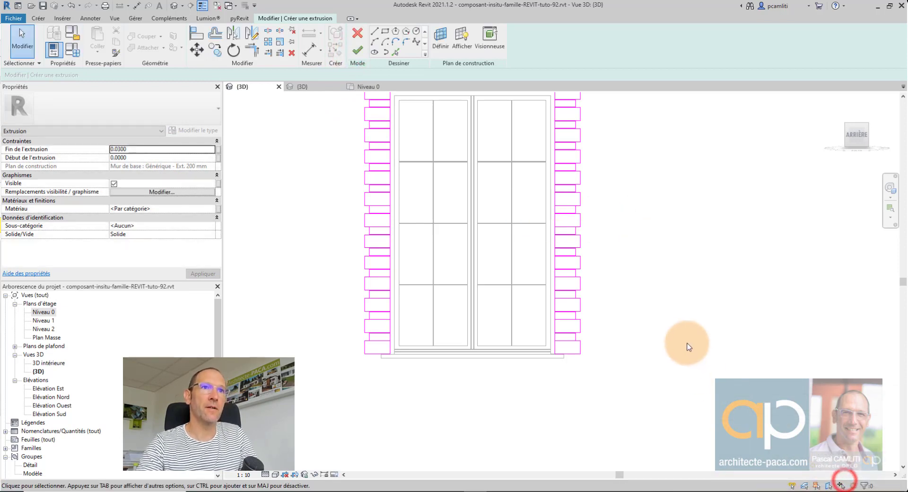
pyautogui.scroll(2, 544, 300)
pyautogui.scroll(2, 340, 199)
pyautogui.scroll(2, 350, 220)
pyautogui.scroll(2, 345, 236)
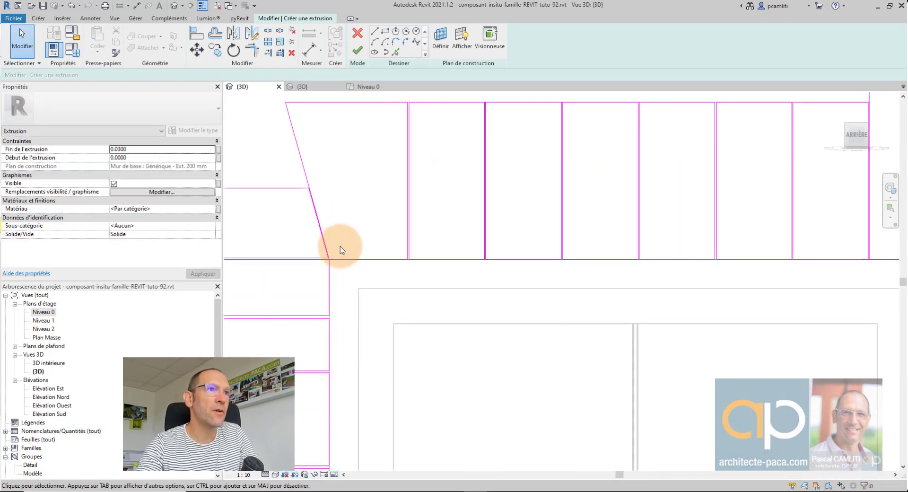
pyautogui.scroll(2, 333, 239)
pyautogui.scroll(2, 305, 206)
pyautogui.scroll(2, 308, 197)
pyautogui.scroll(-5, 686, 292)
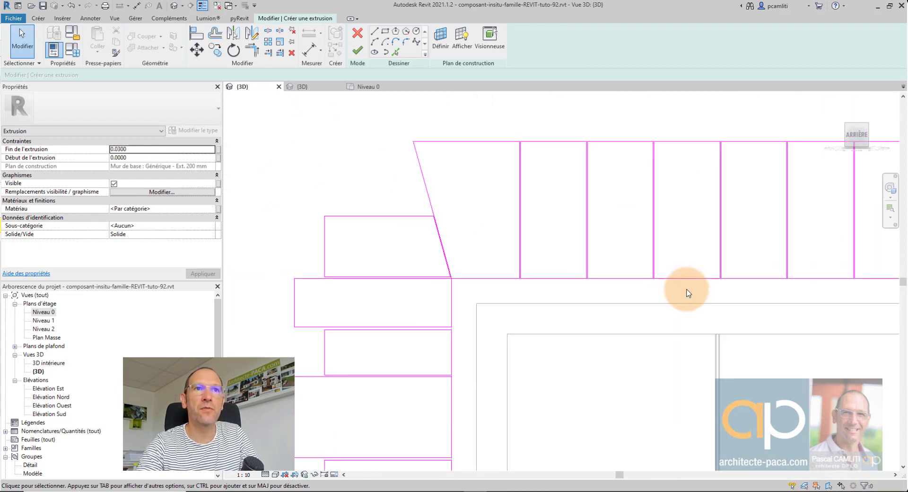
pyautogui.scroll(2, 723, 282)
pyautogui.scroll(2, 641, 279)
pyautogui.scroll(1, 715, 279)
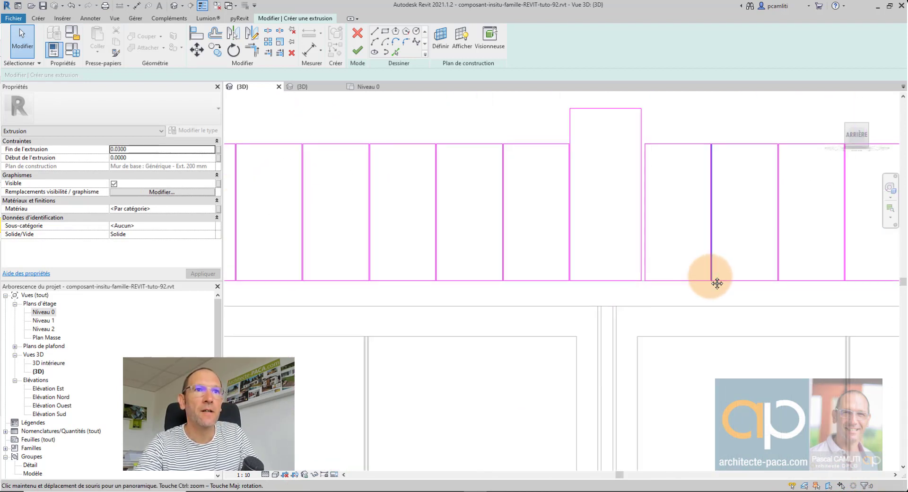
pyautogui.moveTo(715, 279); pyautogui.dragTo(543, 280, button='middle')
pyautogui.moveTo(780, 273); pyautogui.dragTo(563, 290, button='middle')
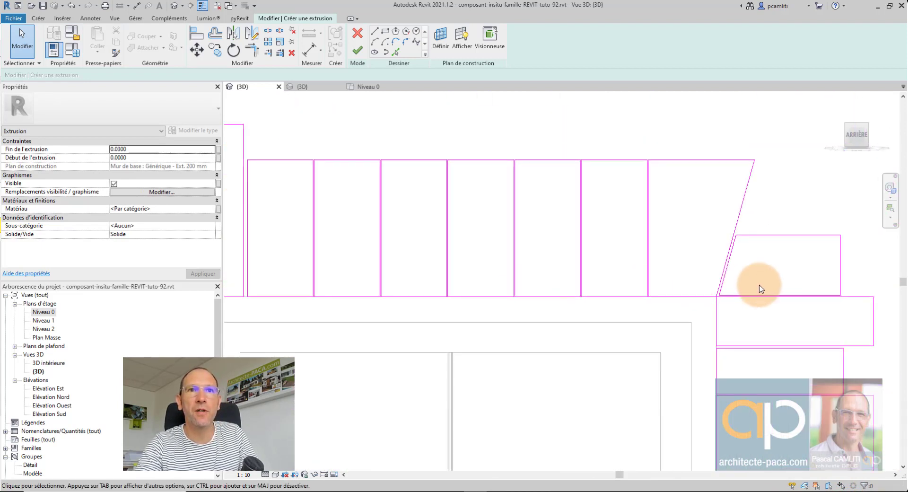
pyautogui.scroll(1, 714, 308)
pyautogui.scroll(2, 736, 283)
pyautogui.scroll(1, 736, 268)
# - Pull the right corner's horizontal sketch line end back to the slanted edge
pyautogui.click(738, 261)
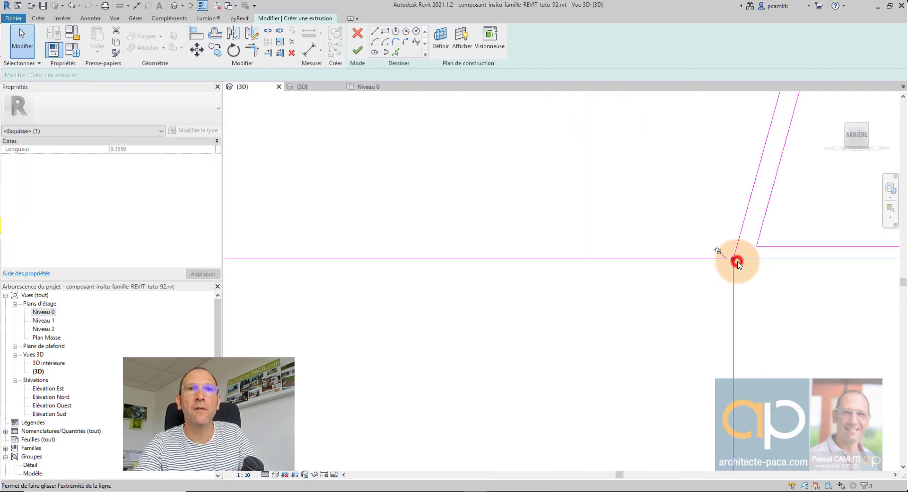
pyautogui.scroll(1, 736, 260)
pyautogui.click(736, 262)
pyautogui.click(731, 251)
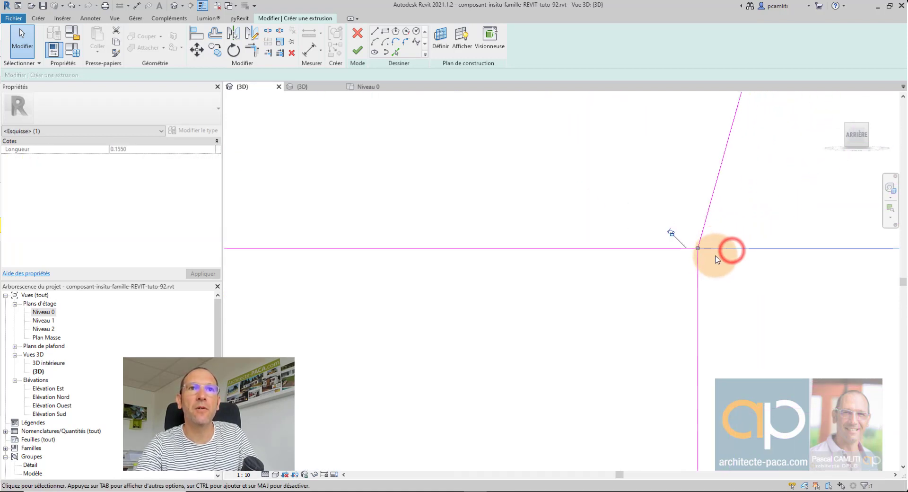
pyautogui.moveTo(718, 252)
pyautogui.mouseDown()
pyautogui.moveTo(731, 270)
pyautogui.moveTo(701, 240)
pyautogui.moveTo(721, 263)
pyautogui.mouseUp()
pyautogui.scroll(-1, 734, 282)
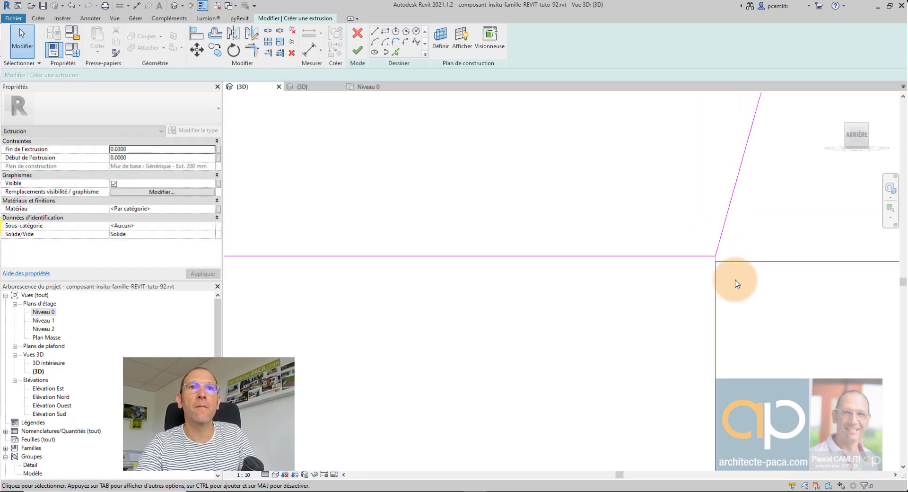
pyautogui.scroll(-2, 733, 282)
pyautogui.scroll(-2, 733, 283)
pyautogui.scroll(-2, 728, 286)
pyautogui.scroll(-3, 476, 314)
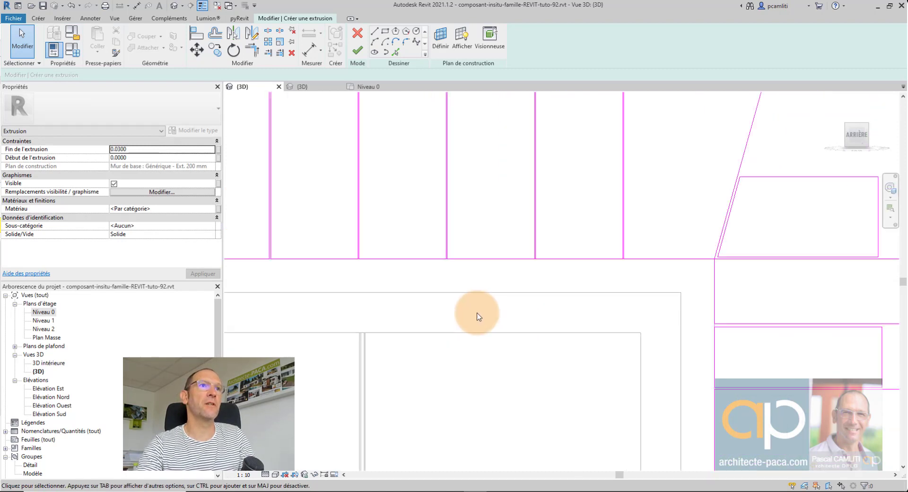
pyautogui.scroll(-3, 623, 314)
pyautogui.scroll(2, 725, 271)
pyautogui.scroll(1, 519, 222)
pyautogui.scroll(3, 519, 223)
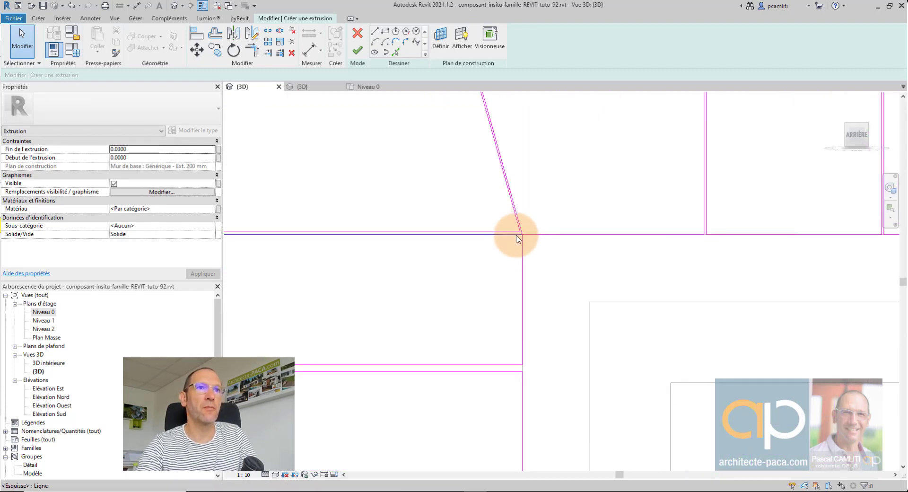
# - Shorten the left corner's horizontal line so it ends at the vertical line's intersection
pyautogui.click(534, 243)
pyautogui.scroll(1, 533, 240)
pyautogui.scroll(2, 529, 215)
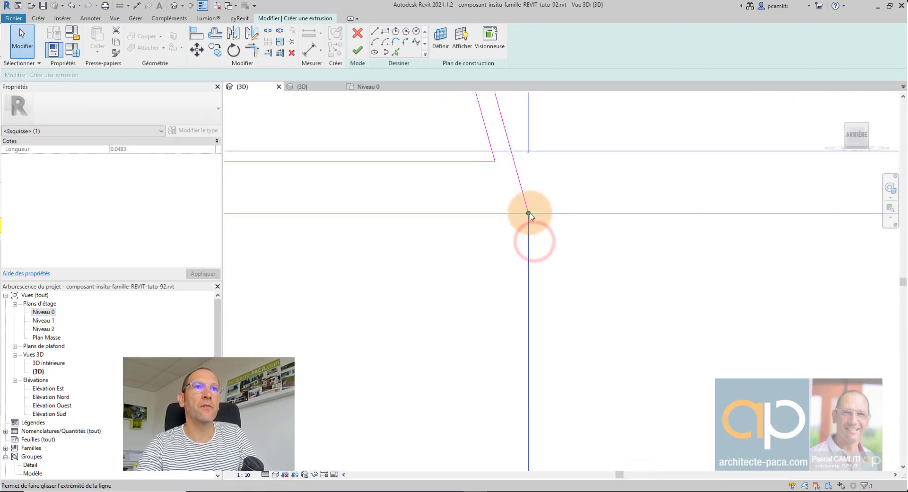
pyautogui.click(529, 213)
pyautogui.scroll(-1, 527, 216)
pyautogui.click(522, 216)
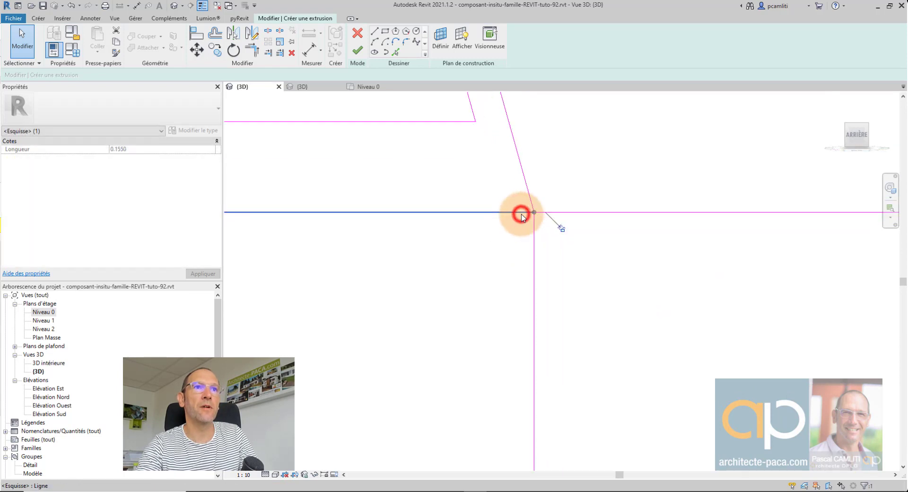
pyautogui.moveTo(520, 235); pyautogui.dragTo(533, 225)
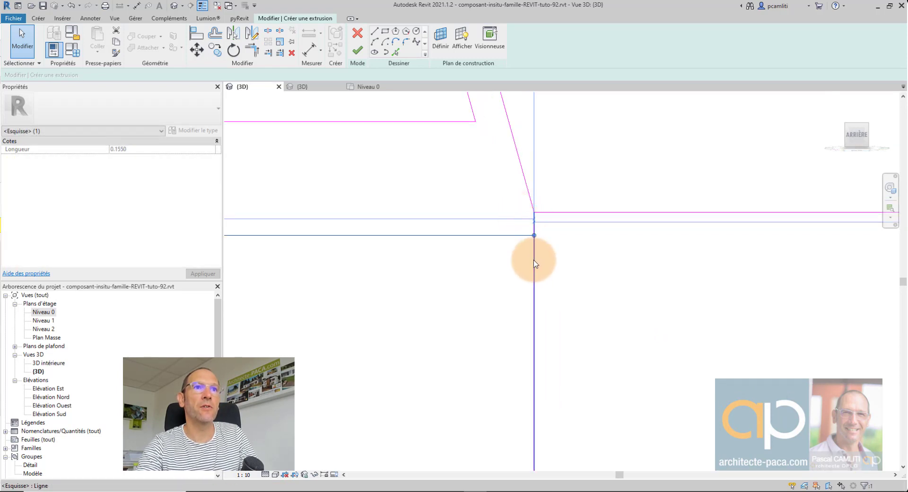
pyautogui.click(538, 233)
pyautogui.click(533, 227)
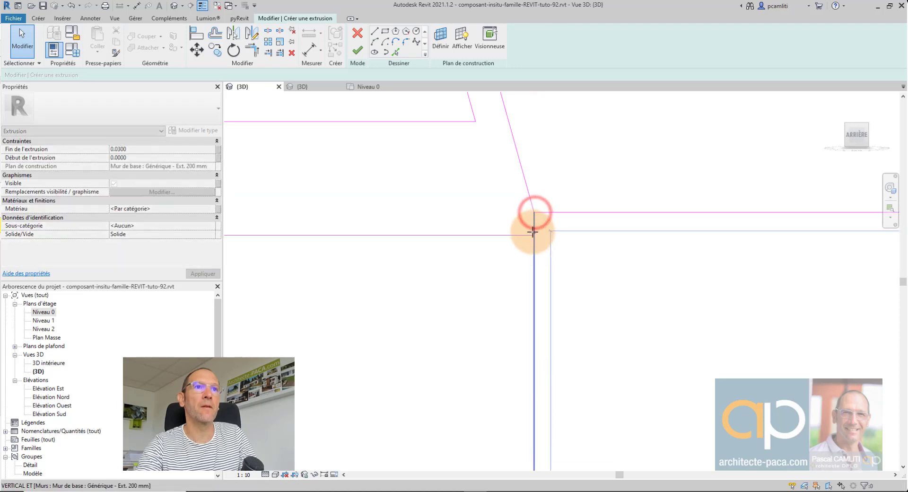
pyautogui.scroll(-2, 614, 265)
pyautogui.scroll(-3, 676, 293)
pyautogui.click(677, 294)
pyautogui.scroll(-3, 704, 338)
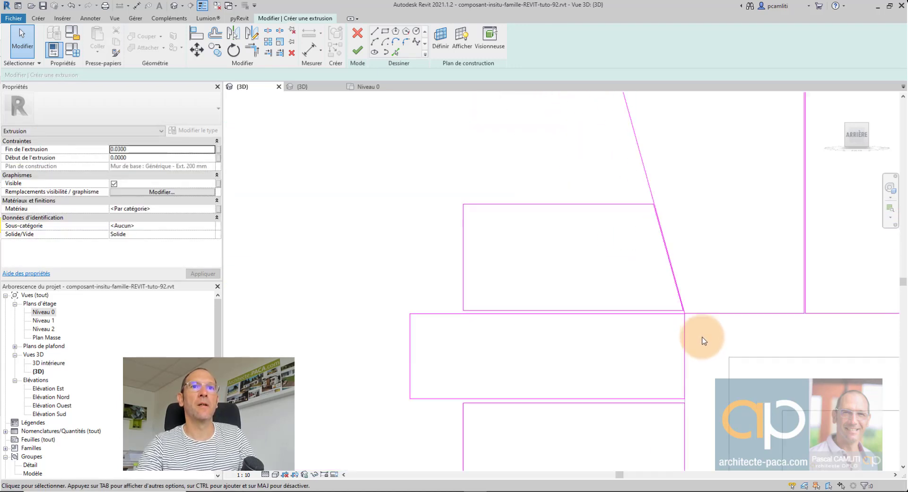
pyautogui.scroll(-2, 723, 364)
pyautogui.scroll(4, 277, 178)
# - Finish the stone surround extrusion sketch
pyautogui.click(361, 52)
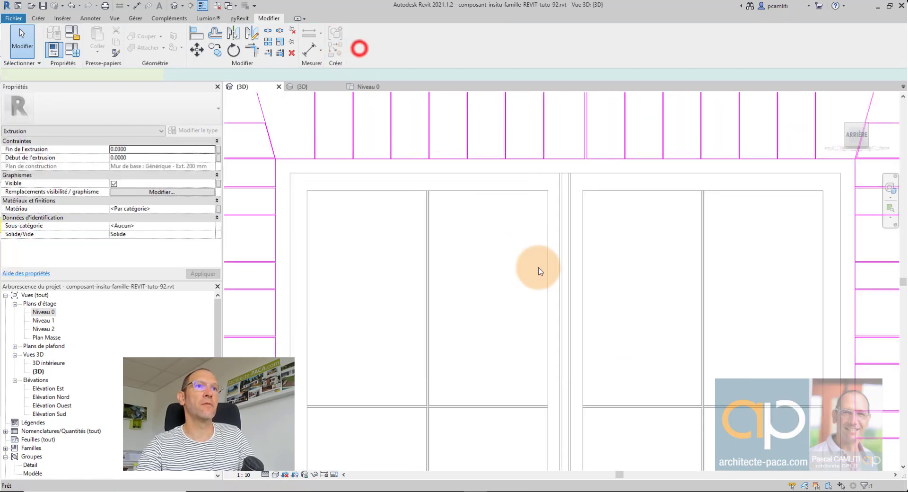
pyautogui.scroll(-3, 537, 266)
pyautogui.click(738, 285)
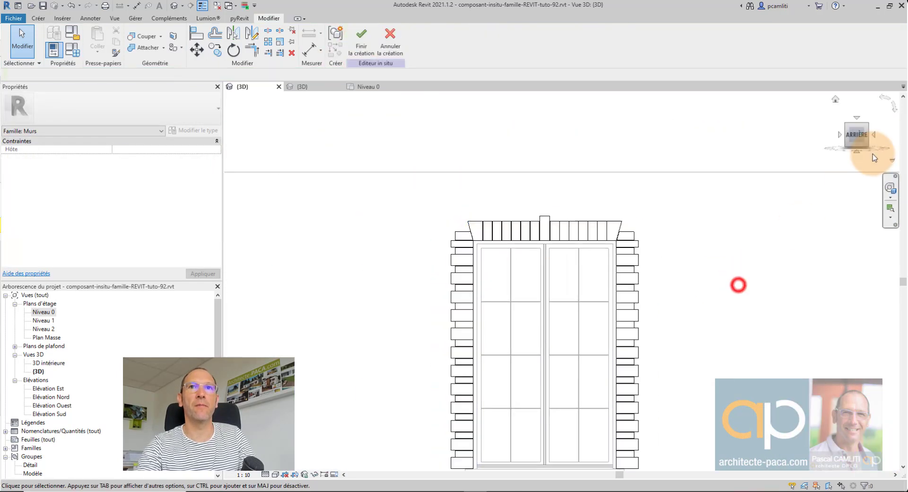
# - Turn to a 3D corner view, then zoom and pan onto the window surround
pyautogui.click(870, 126)
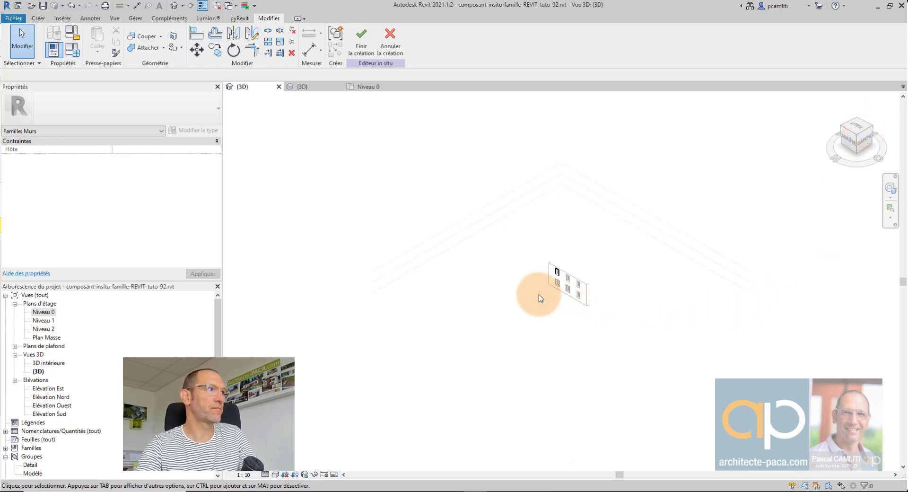
pyautogui.scroll(3, 540, 298)
pyautogui.scroll(3, 602, 213)
pyautogui.scroll(3, 629, 178)
pyautogui.moveTo(628, 179); pyautogui.dragTo(486, 274, button='middle')
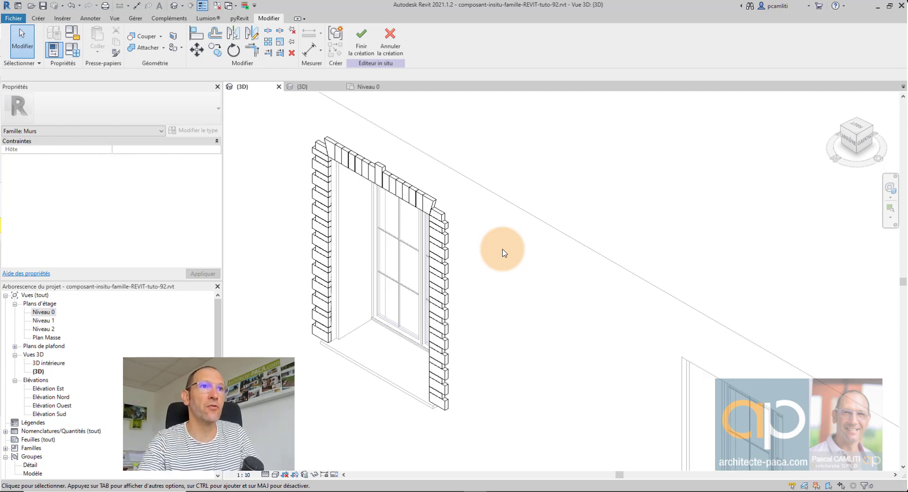
# - Group the stone surround extrusion into a model group named 'modenature 02'
pyautogui.click(436, 209)
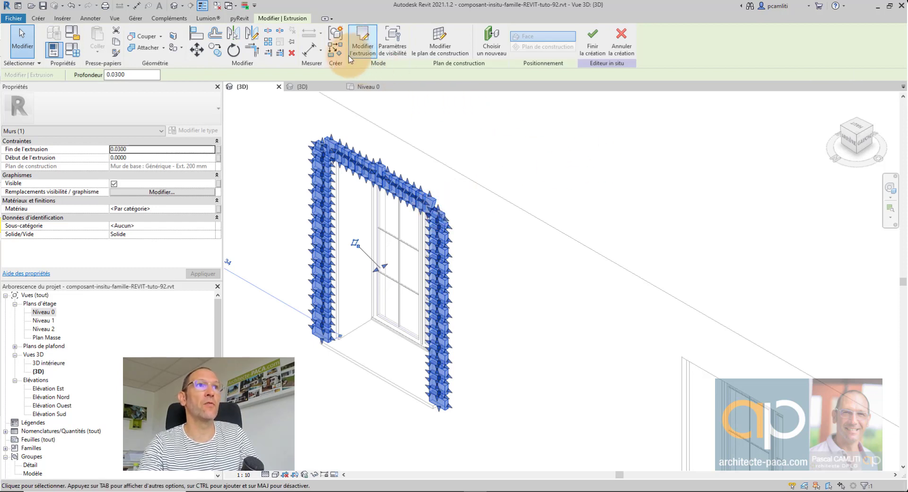
pyautogui.click(334, 37)
pyautogui.write('modenature 02')
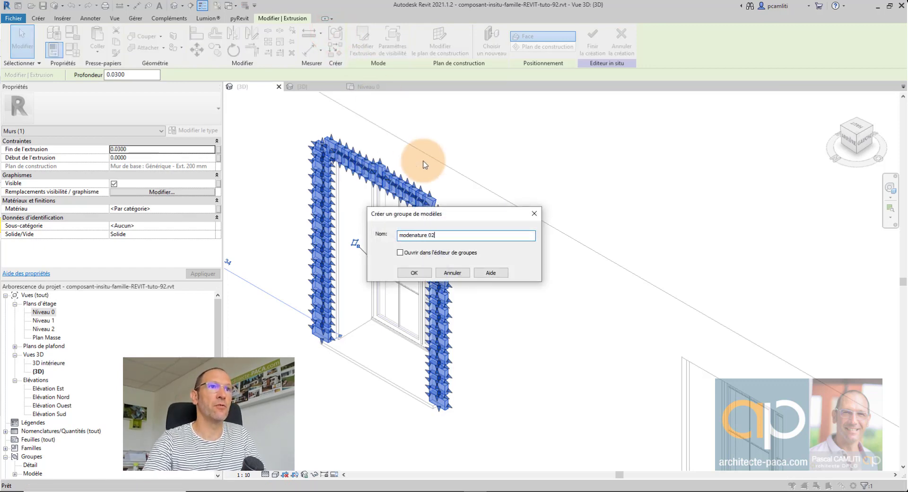
pyautogui.press('Return')
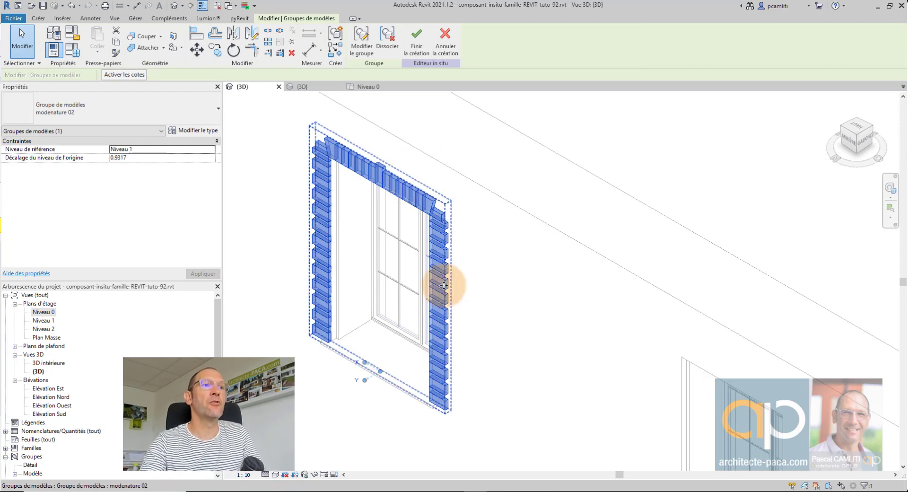
pyautogui.scroll(5, 379, 370)
pyautogui.scroll(-3, 365, 369)
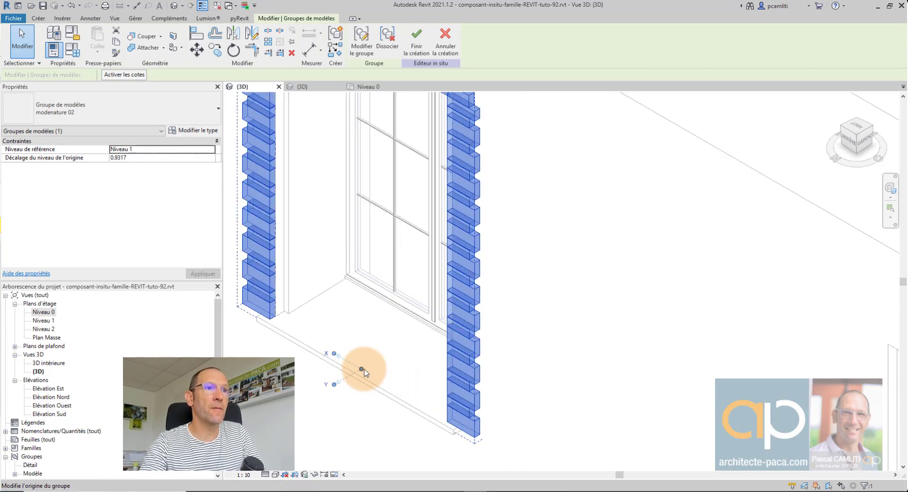
pyautogui.moveTo(364, 369); pyautogui.dragTo(461, 348, button='middle')
pyautogui.scroll(2, 461, 348)
pyautogui.moveTo(462, 347); pyautogui.dragTo(310, 257)
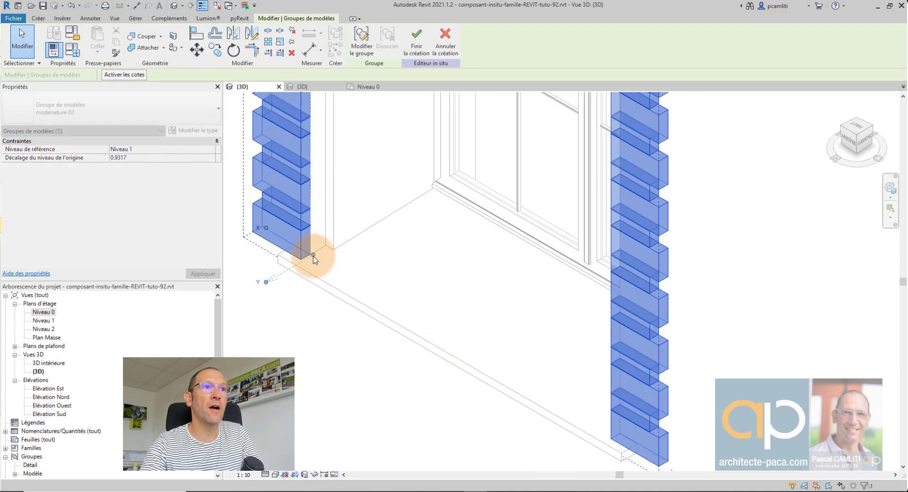
pyautogui.scroll(-2, 377, 310)
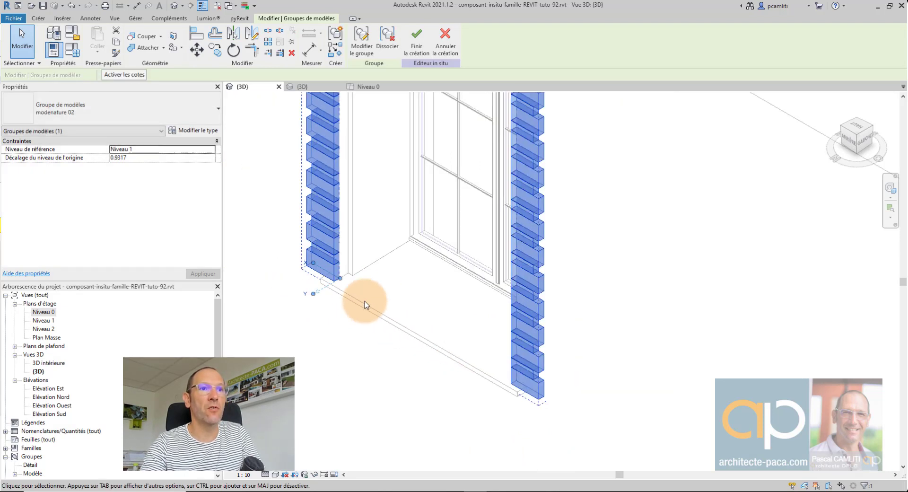
pyautogui.moveTo(338, 279); pyautogui.dragTo(516, 387)
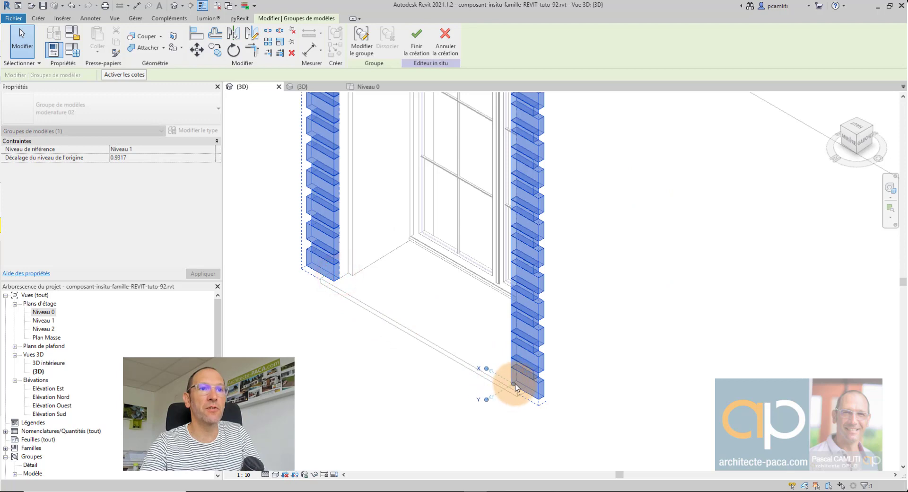
pyautogui.moveTo(515, 387)
pyautogui.keyDown('shift'); pyautogui.mouseDown(button='middle')
pyautogui.moveTo(608, 406)
pyautogui.moveTo(506, 314)
pyautogui.mouseUp(button='middle'); pyautogui.keyUp('shift')
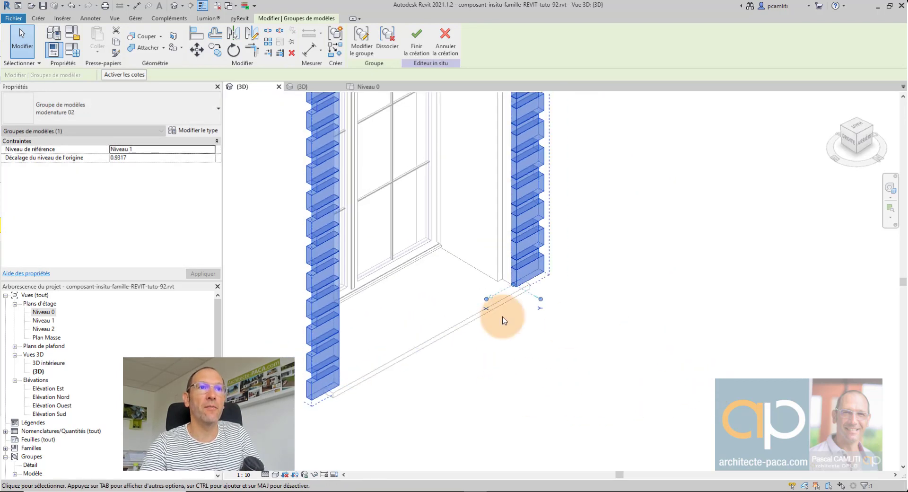
pyautogui.scroll(3, 528, 285)
pyautogui.scroll(3, 527, 285)
pyautogui.moveTo(554, 287); pyautogui.dragTo(541, 285)
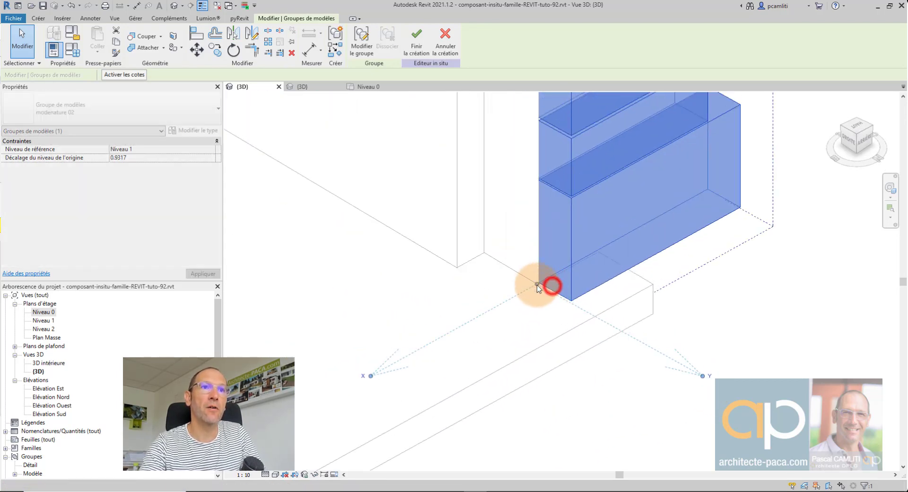
pyautogui.click(640, 345)
pyautogui.scroll(-3, 641, 345)
pyautogui.scroll(-2, 640, 345)
pyautogui.scroll(-1, 648, 366)
pyautogui.scroll(1, 648, 366)
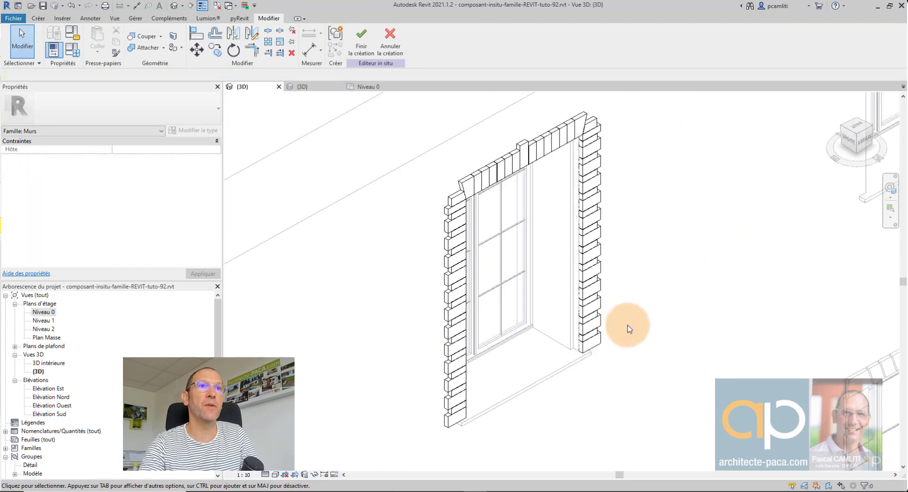
pyautogui.click(598, 282)
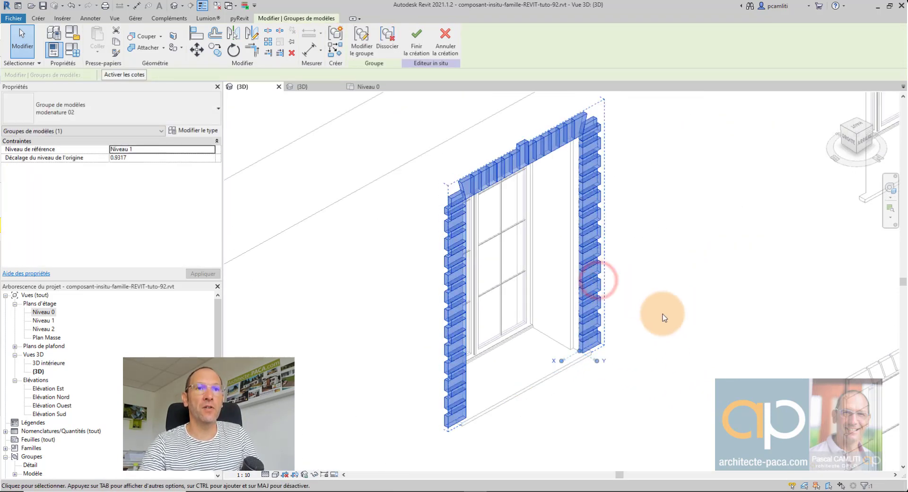
pyautogui.click(663, 315)
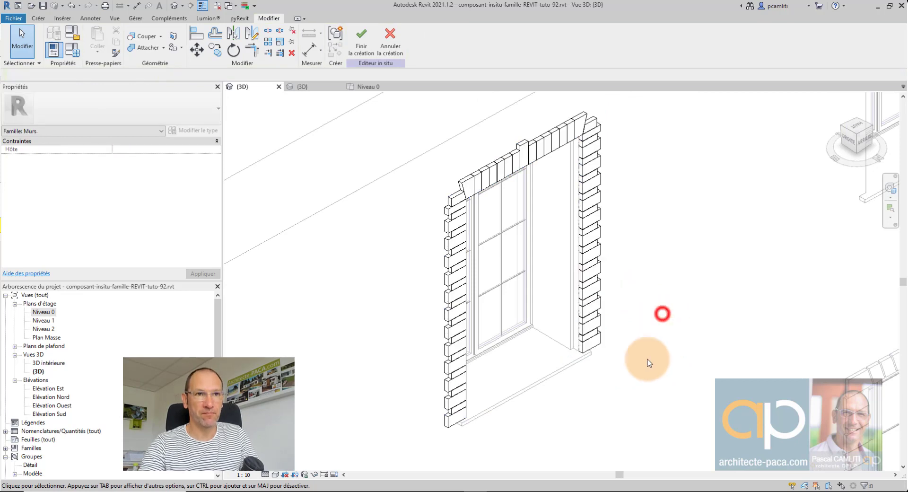
pyautogui.click(600, 333)
pyautogui.click(320, 137)
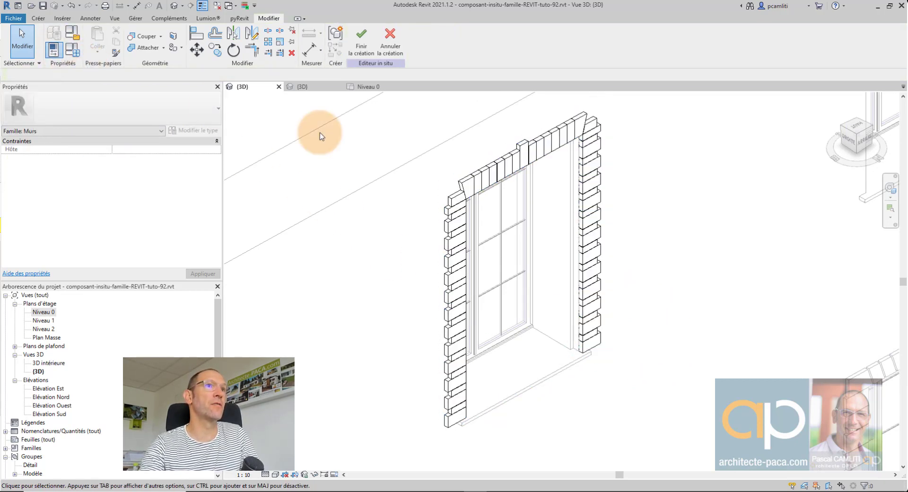
pyautogui.click(512, 163)
pyautogui.press('Escape')
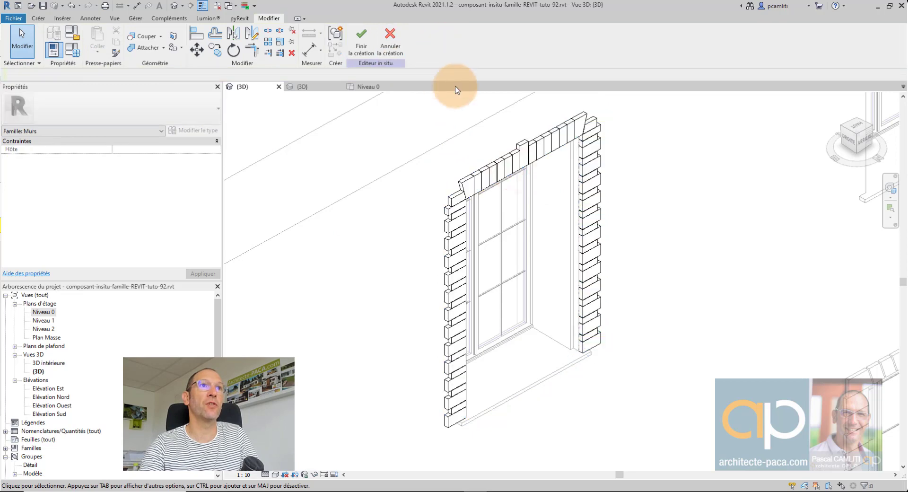
pyautogui.click(475, 180)
pyautogui.press('Escape')
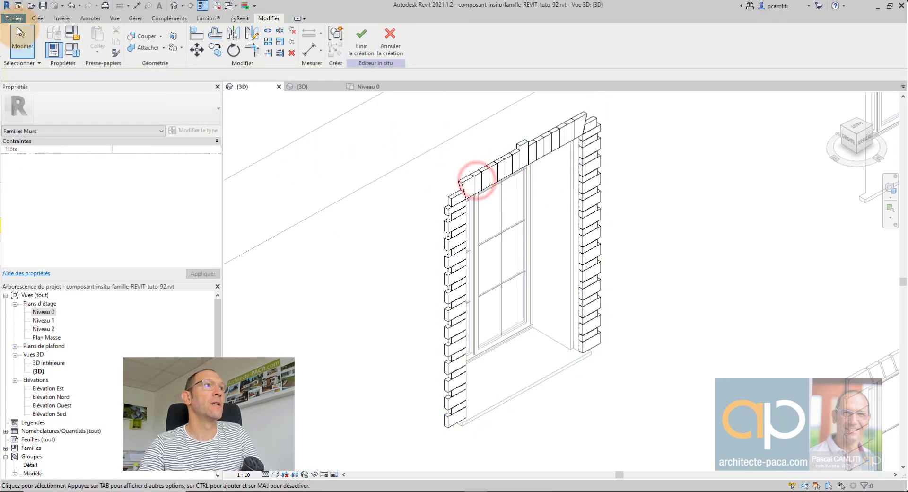
# - Save the group as family modenatures02 in '05 - TUTOS REVIT/92 - COMPOSANT IN SITU vers Famille REVIT'
pyautogui.click(15, 21)
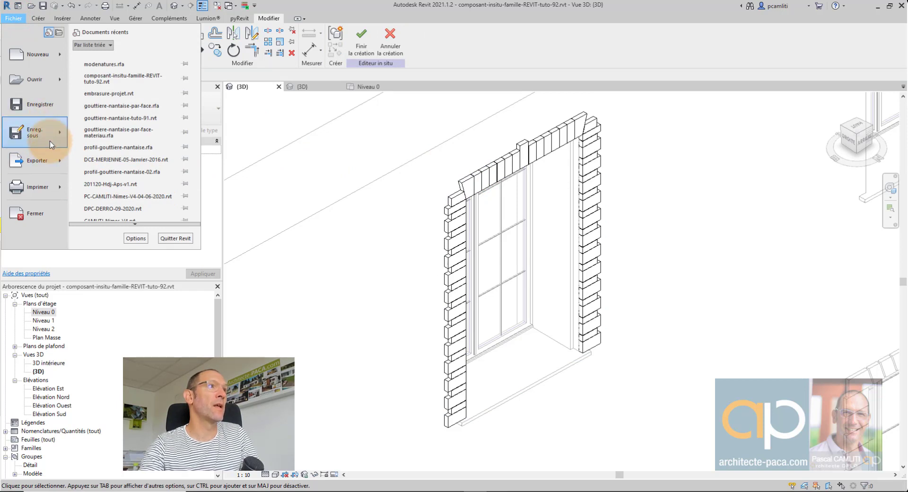
pyautogui.moveTo(34, 132)
pyautogui.moveTo(131, 195)
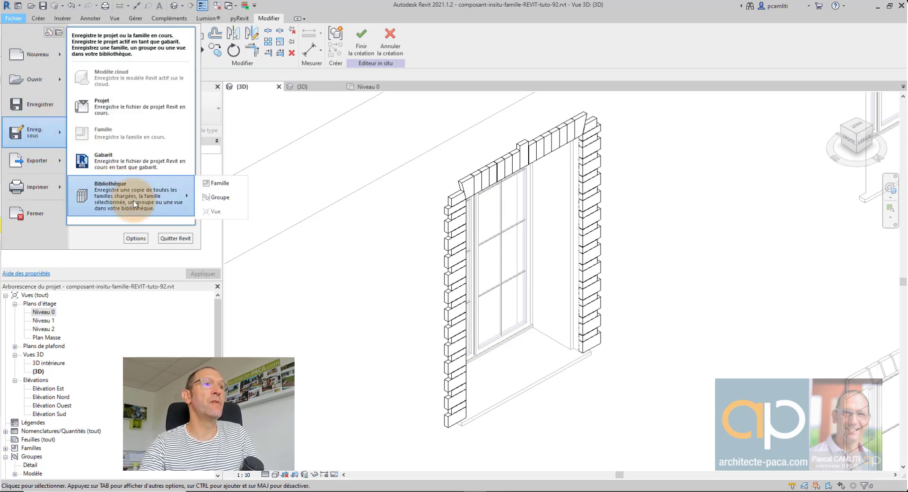
pyautogui.click(243, 198)
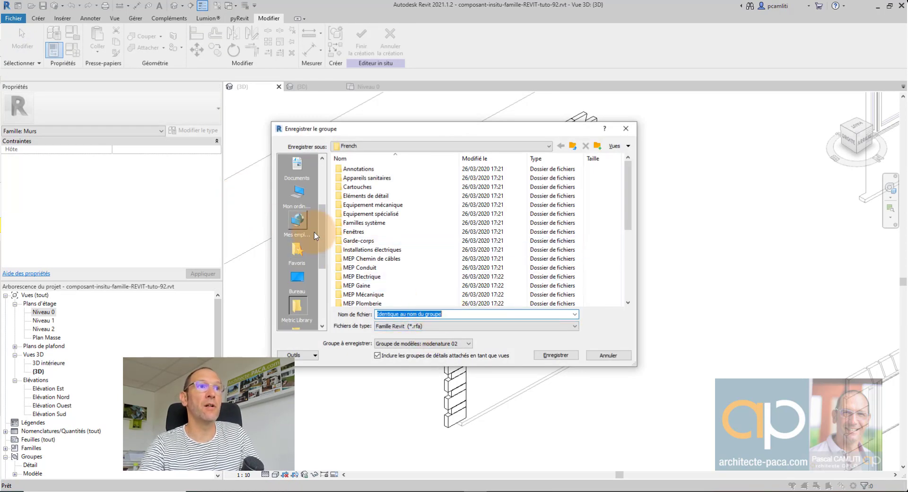
pyautogui.click(293, 253)
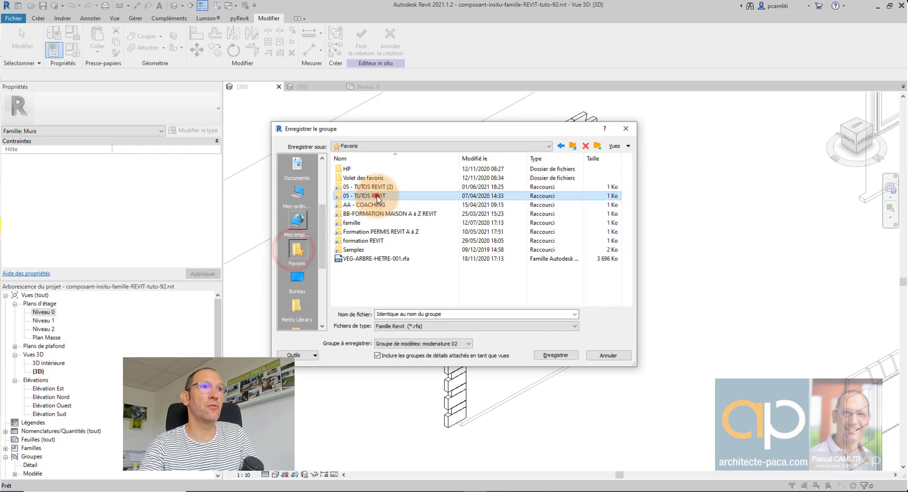
pyautogui.doubleClick(376, 194)
pyautogui.scroll(-5, 390, 260)
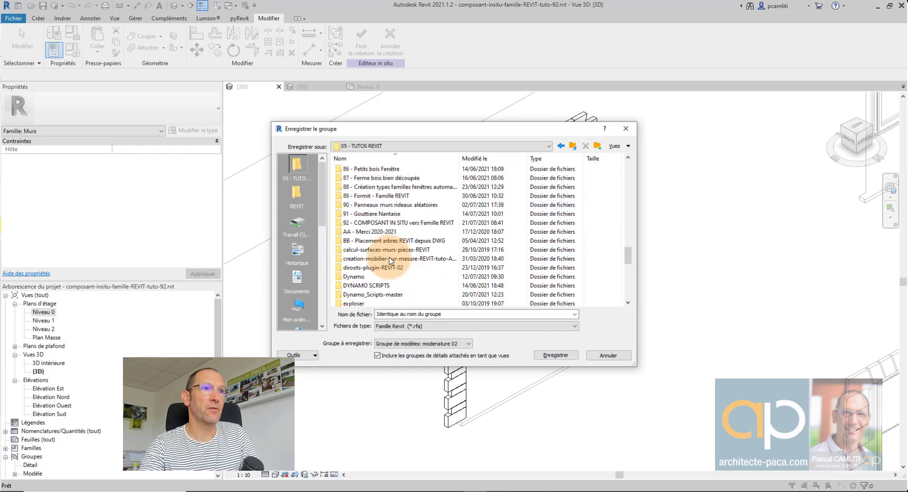
pyautogui.doubleClick(381, 220)
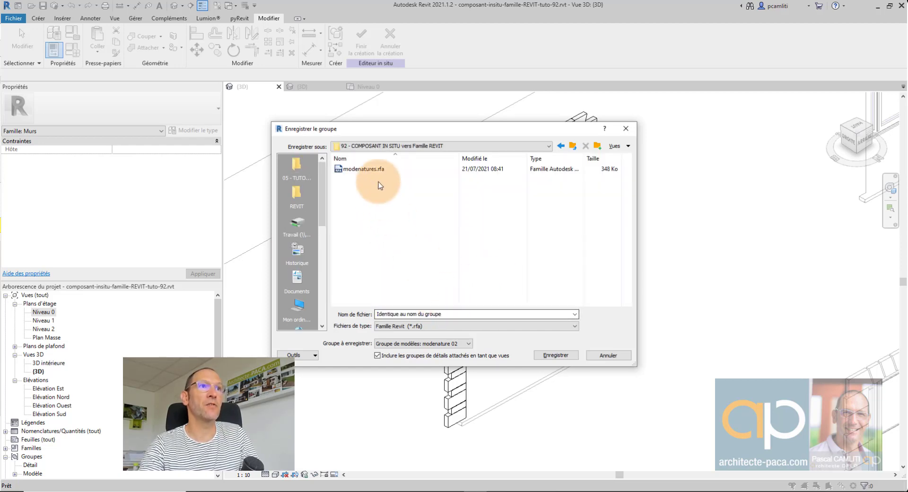
pyautogui.click(373, 169)
pyautogui.doubleClick(410, 313)
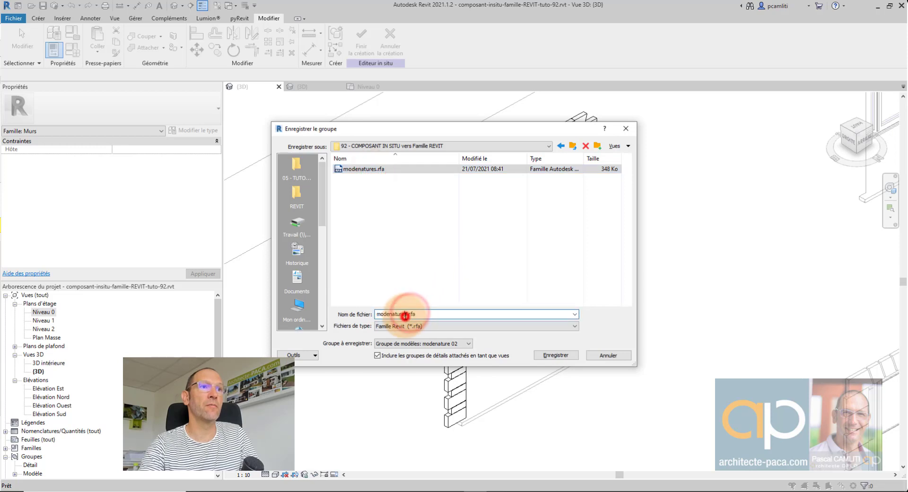
pyautogui.click(406, 314)
pyautogui.press('Return')
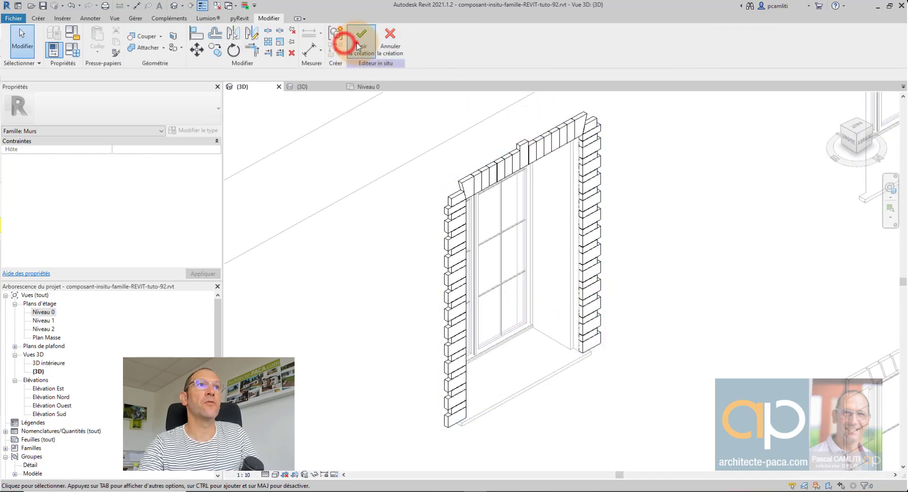
# - Finish the in-place component 'Modenature Etg' and check the wall molding
pyautogui.click(357, 46)
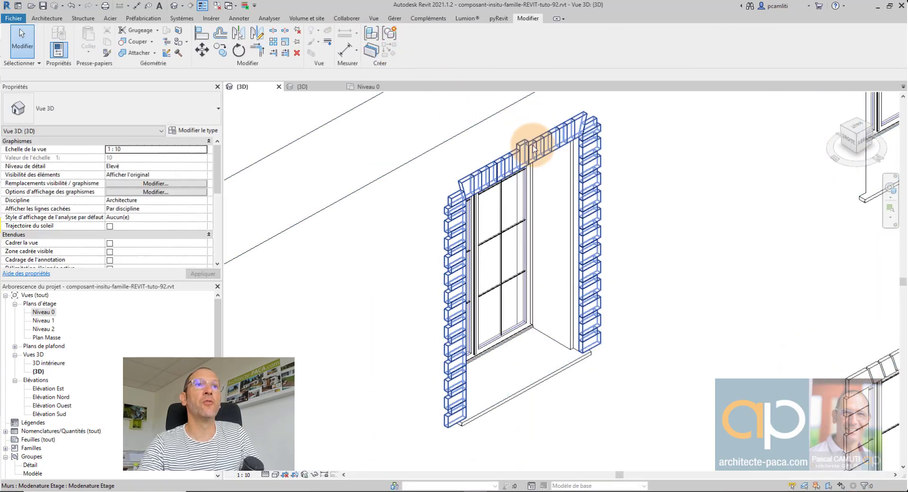
pyautogui.click(535, 150)
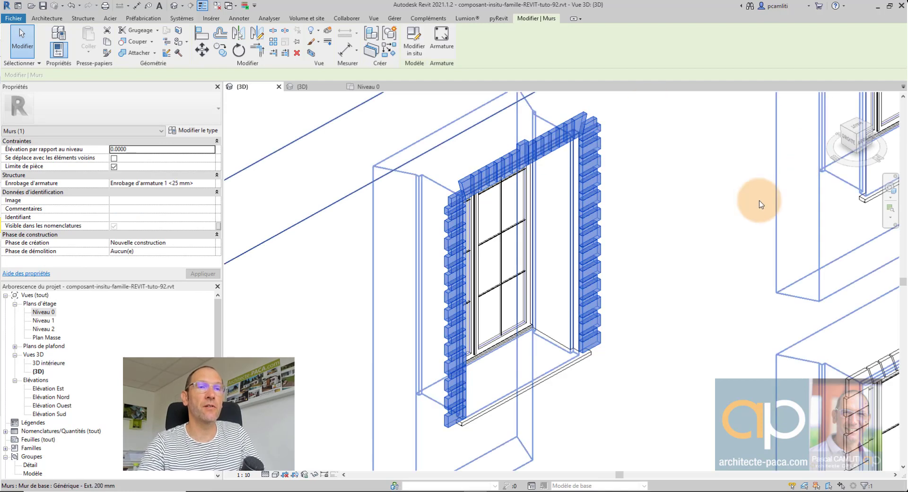
pyautogui.press('Escape')
# - Zoom and pan the 3D view across the facade windows
pyautogui.scroll(-3, 656, 220)
pyautogui.scroll(-2, 324, 376)
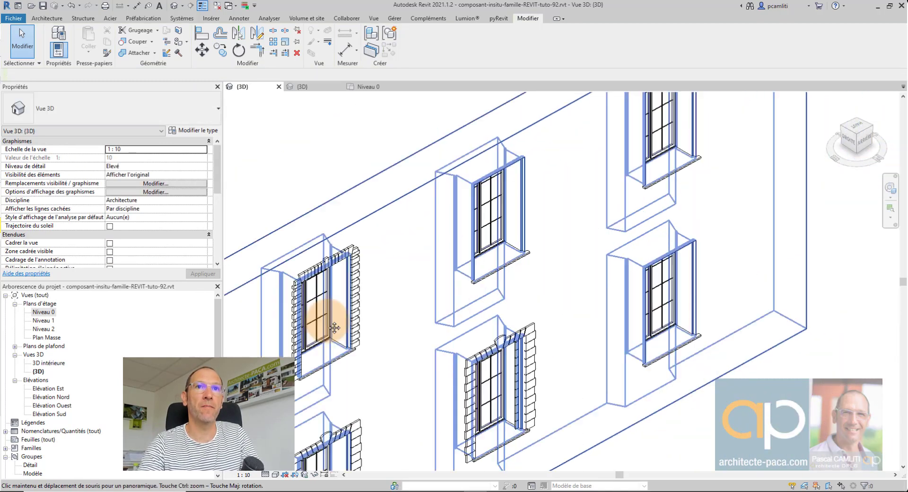
pyautogui.moveTo(325, 375); pyautogui.dragTo(405, 335, button='middle')
pyautogui.scroll(2, 346, 180)
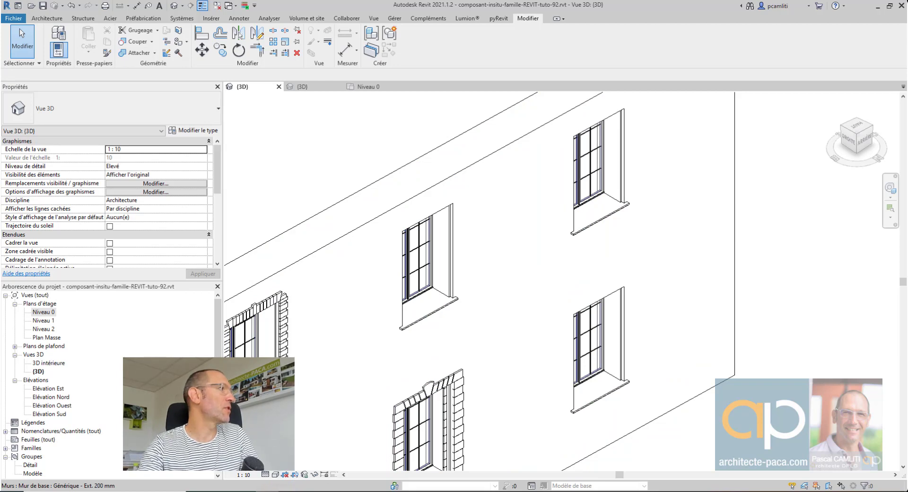
# - Load the modenatures02 family from its file into the tuto-92 project
pyautogui.doubleClick(265, 369)
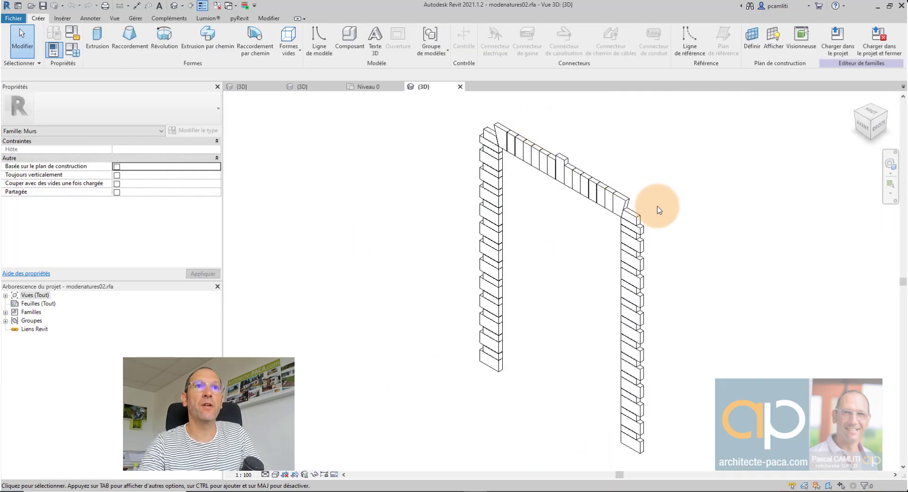
pyautogui.click(831, 52)
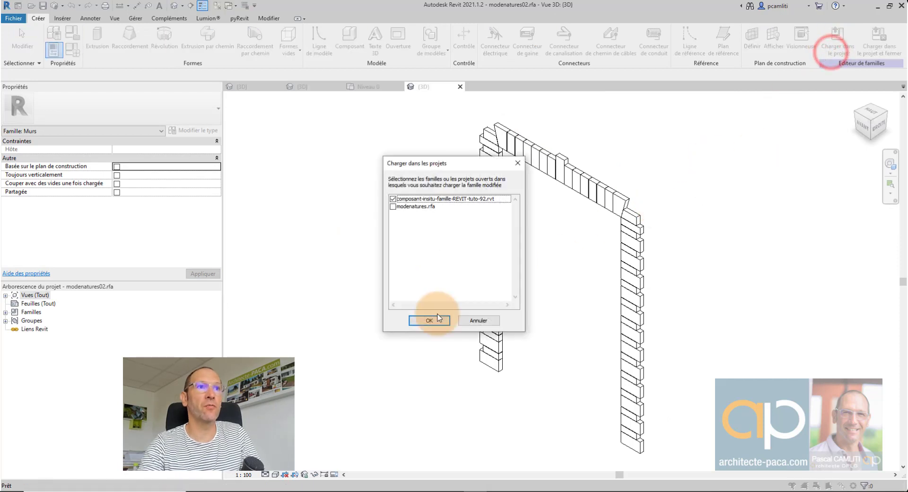
pyautogui.click(422, 321)
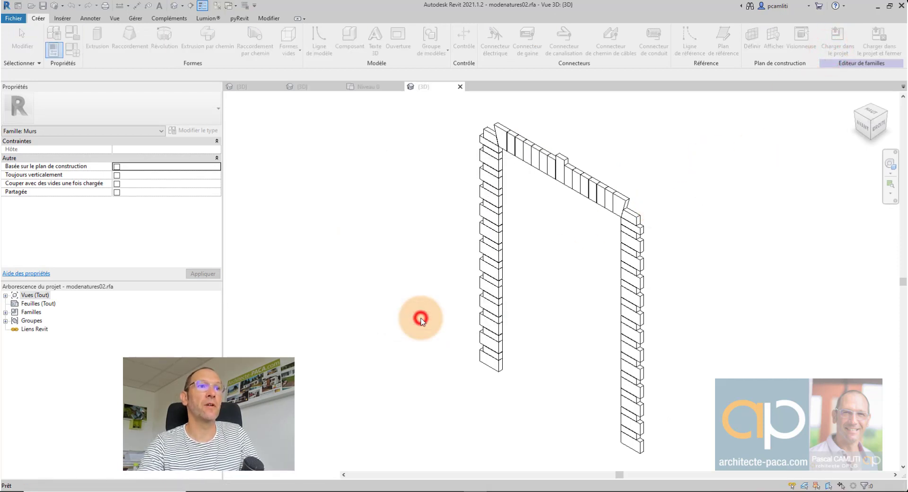
# - Place one modenatures02 surround at the window opening corner on Niveau 0
pyautogui.scroll(-2, 568, 251)
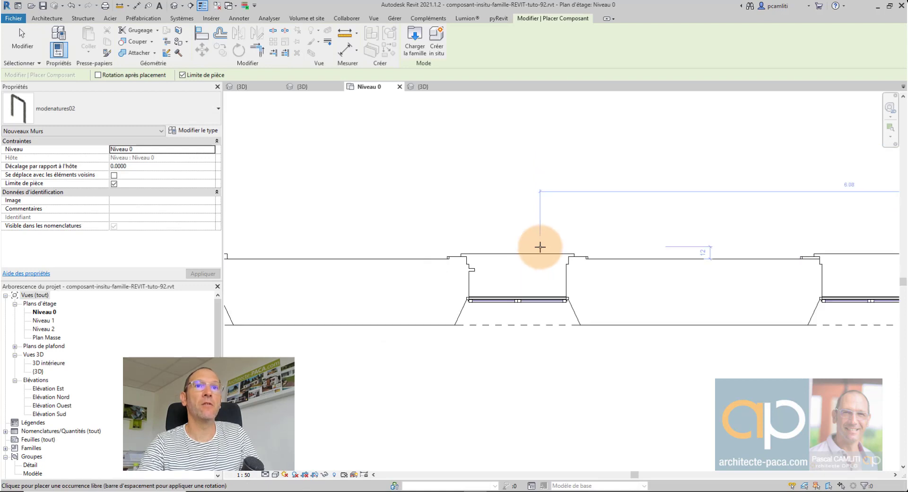
pyautogui.scroll(-2, 581, 241)
pyautogui.scroll(-1, 610, 238)
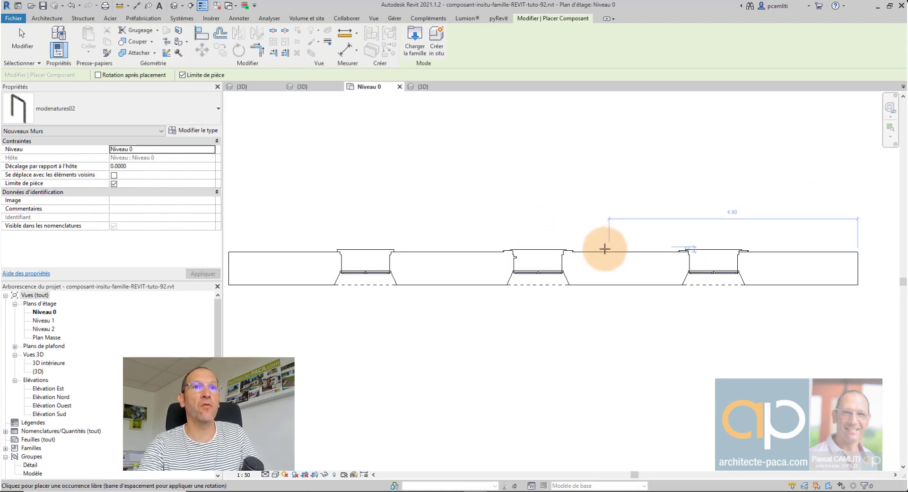
pyautogui.scroll(5, 339, 253)
pyautogui.click(340, 252)
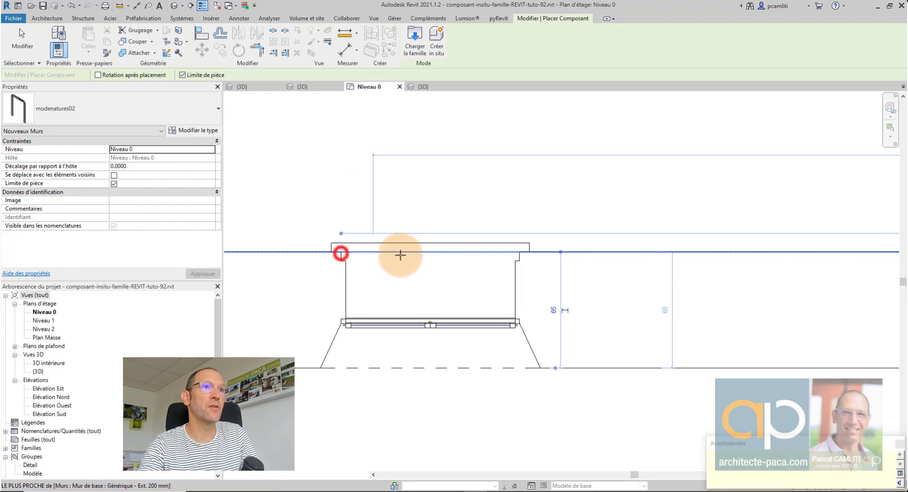
pyautogui.press('Escape')
# - In the 3D view, select the placed surround and view the facade from ARRIÈRE
pyautogui.hotkey('ctrl', 'Tab')
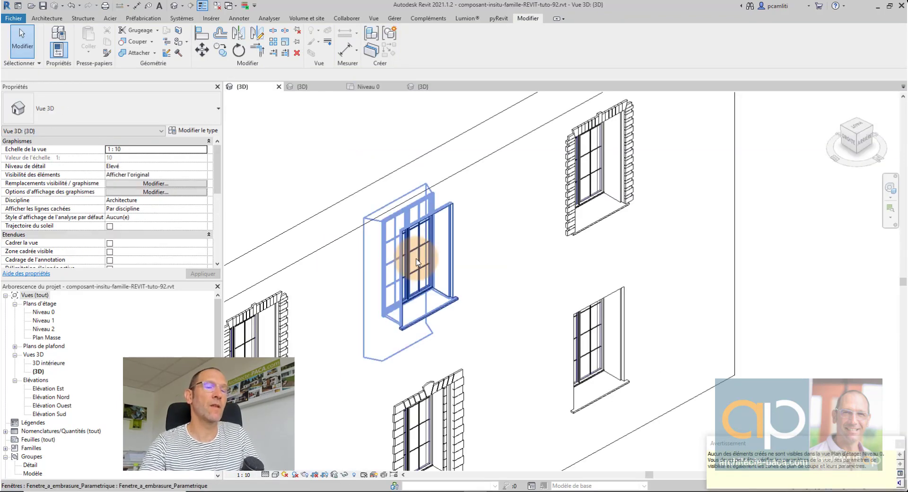
pyautogui.scroll(-3, 415, 259)
pyautogui.scroll(-3, 573, 202)
pyautogui.scroll(3, 608, 204)
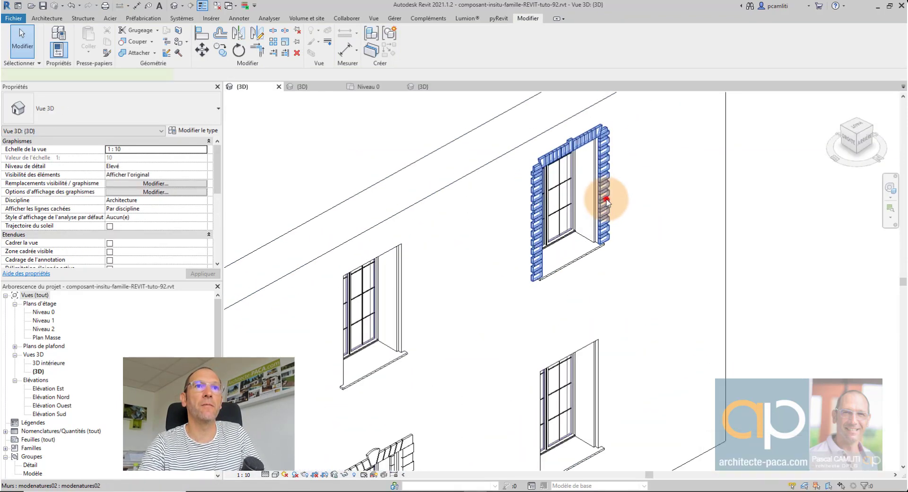
pyautogui.click(607, 201)
pyautogui.scroll(2, 610, 199)
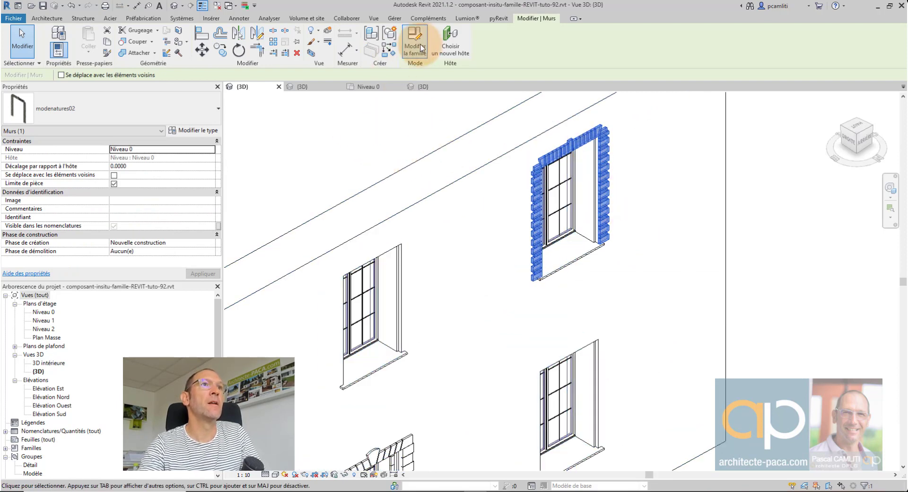
pyautogui.click(863, 142)
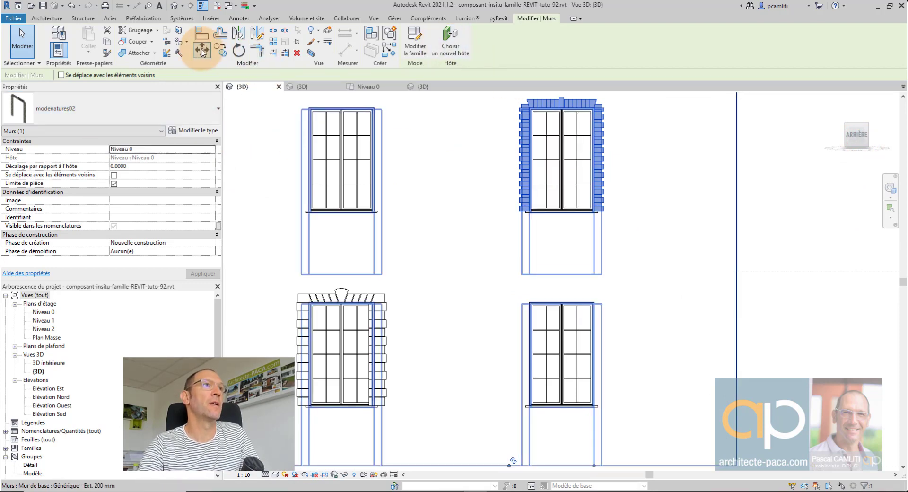
# - Copy the surround from its lintel corner onto the neighbouring window's corner
pyautogui.click(220, 49)
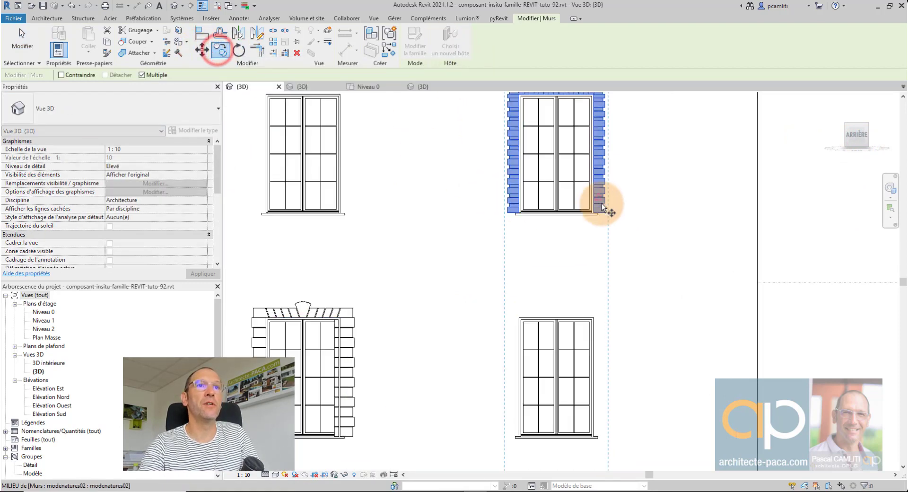
pyautogui.scroll(2, 605, 208)
pyautogui.scroll(1, 620, 203)
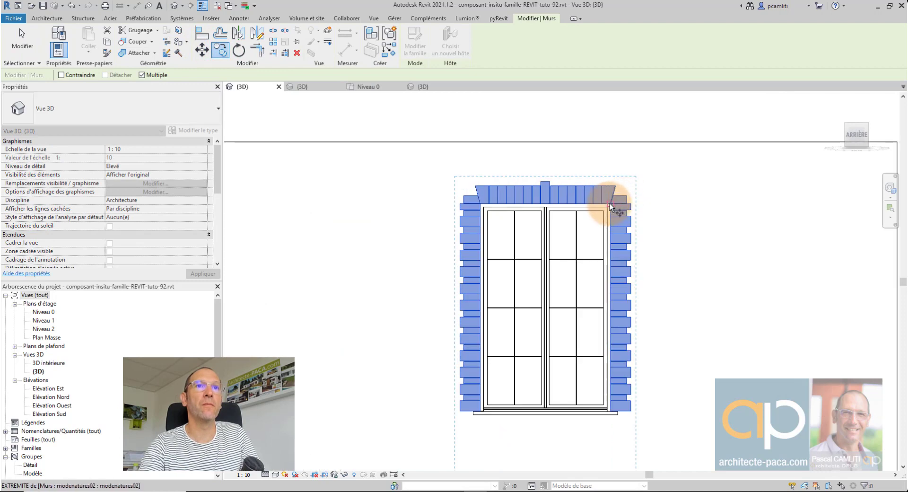
pyautogui.click(610, 205)
pyautogui.moveTo(265, 222); pyautogui.dragTo(614, 182, button='middle')
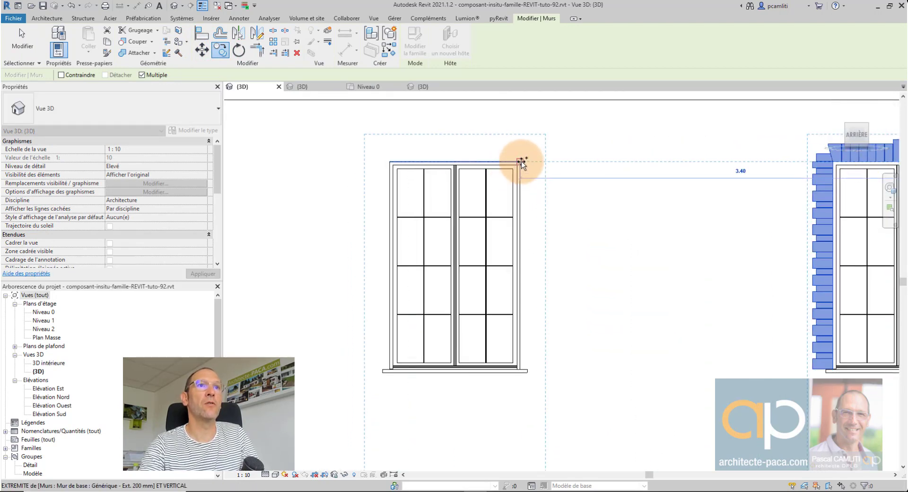
pyautogui.click(522, 163)
pyautogui.press('Escape')
pyautogui.press('Escape')
# - Recentre and zoom the view on the framed facade windows
pyautogui.scroll(-5, 733, 286)
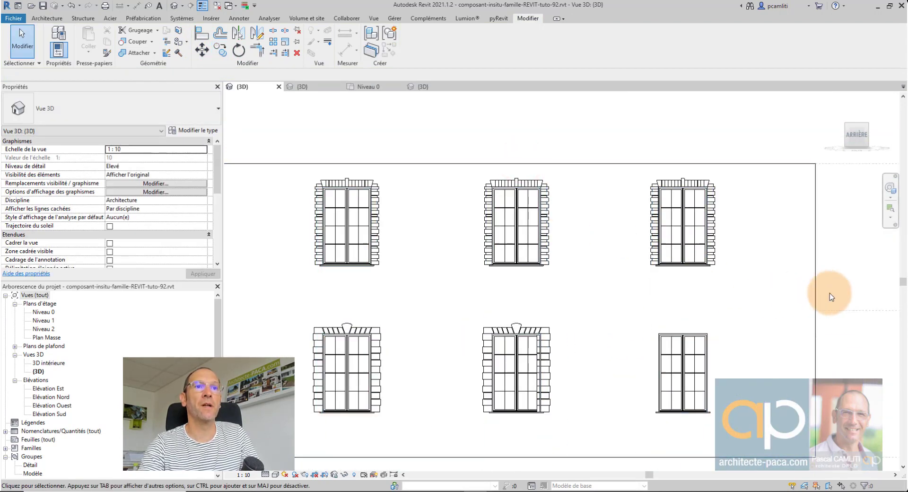
pyautogui.moveTo(842, 305); pyautogui.dragTo(775, 343, button='middle')
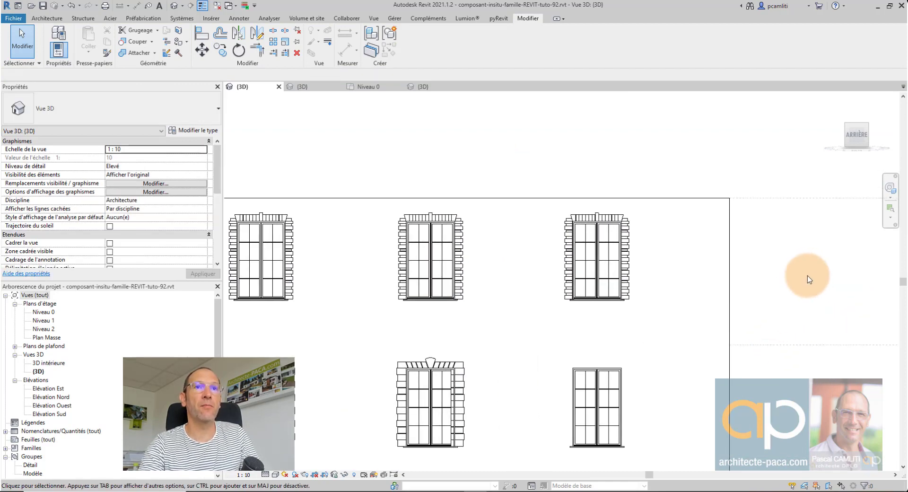
pyautogui.scroll(-5, 808, 284)
pyautogui.scroll(2, 675, 271)
pyautogui.scroll(2, 533, 284)
pyautogui.scroll(1, 615, 275)
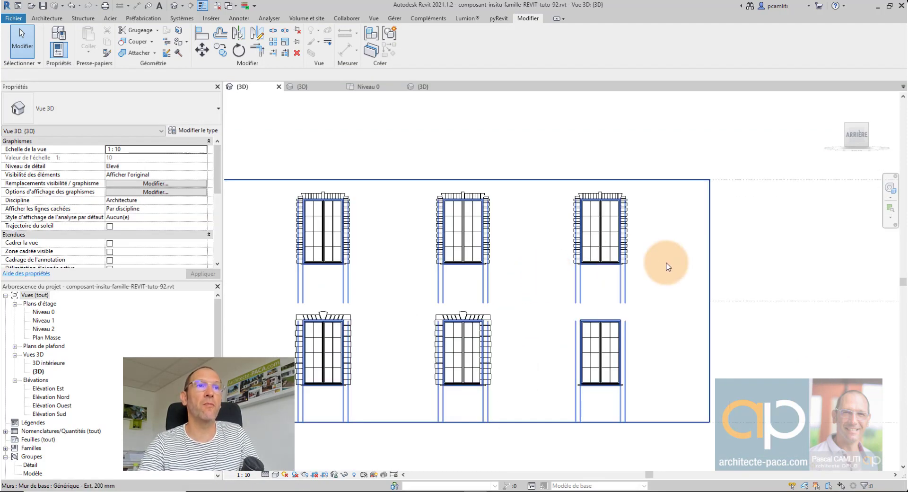